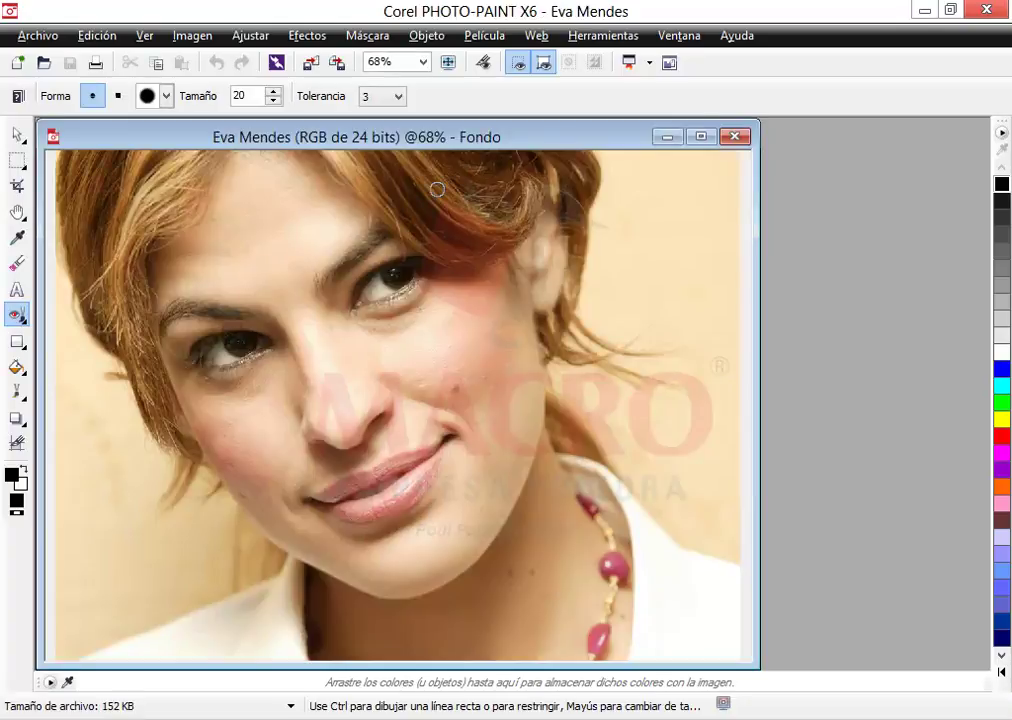
- Duplicate the portrait photo as a new image and shift the copy's window so the original shows behind it
{"action": "left_click_drag", "start_coordinate": [428, 136], "coordinate": [455, 142]}
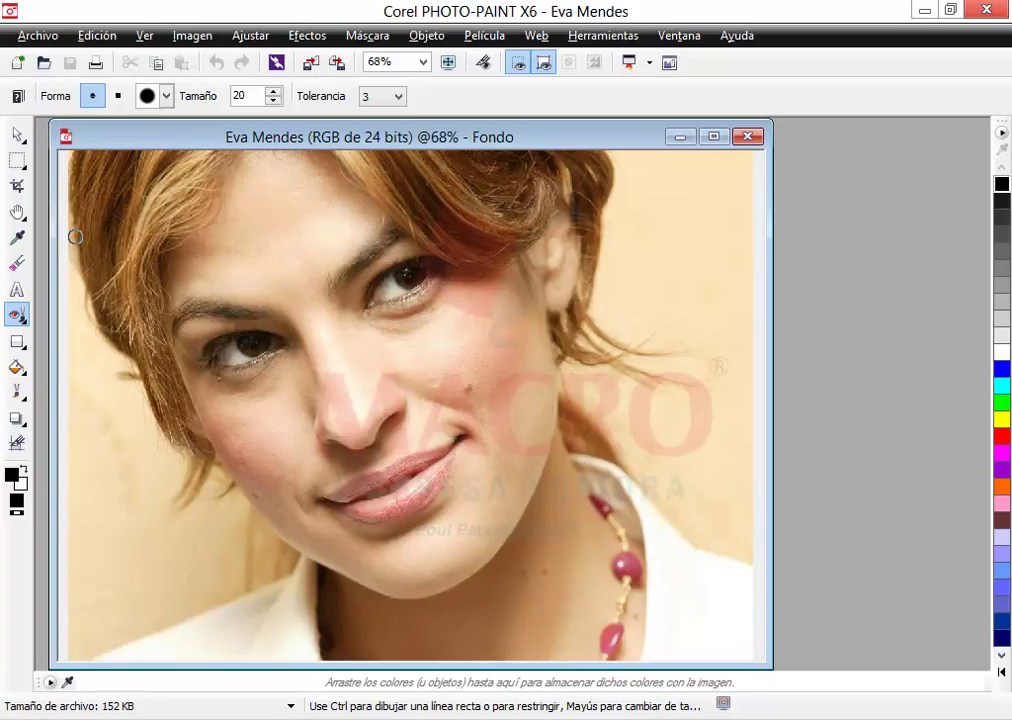
{"action": "left_click", "coordinate": [193, 36]}
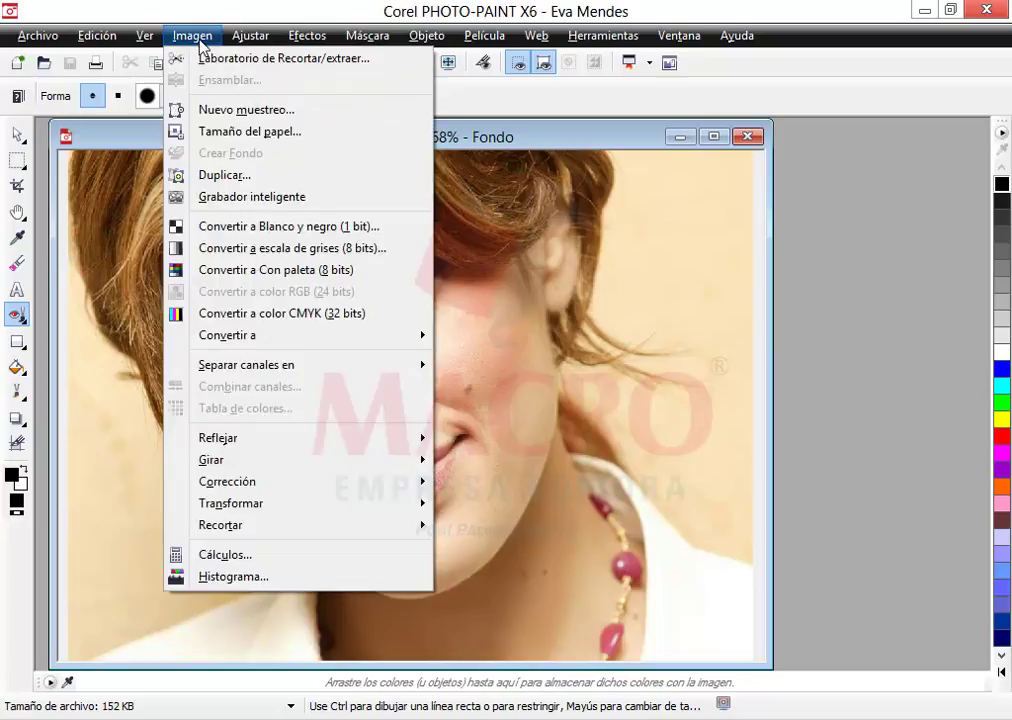
{"action": "left_click", "coordinate": [232, 186]}
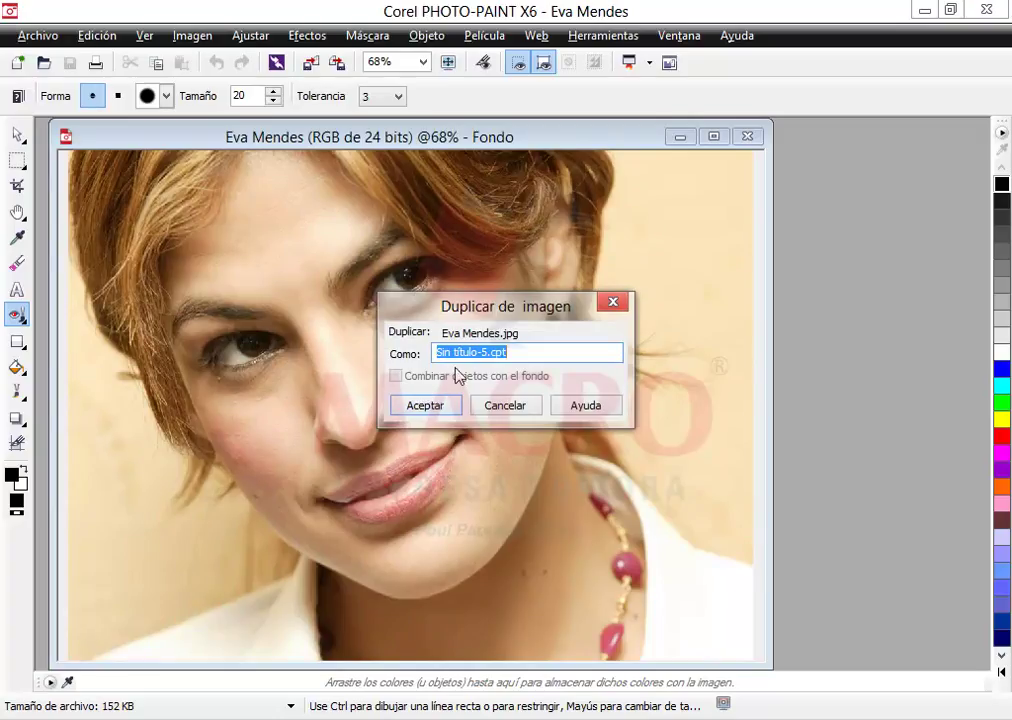
{"action": "left_click", "coordinate": [437, 410]}
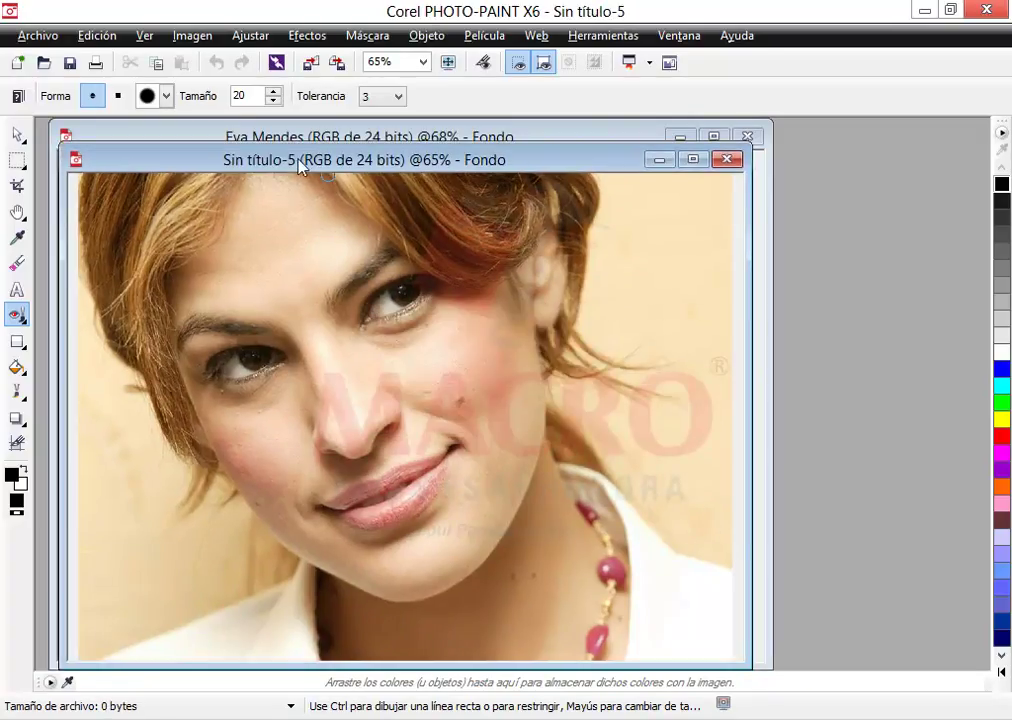
{"action": "left_click_drag", "start_coordinate": [204, 163], "coordinate": [224, 154]}
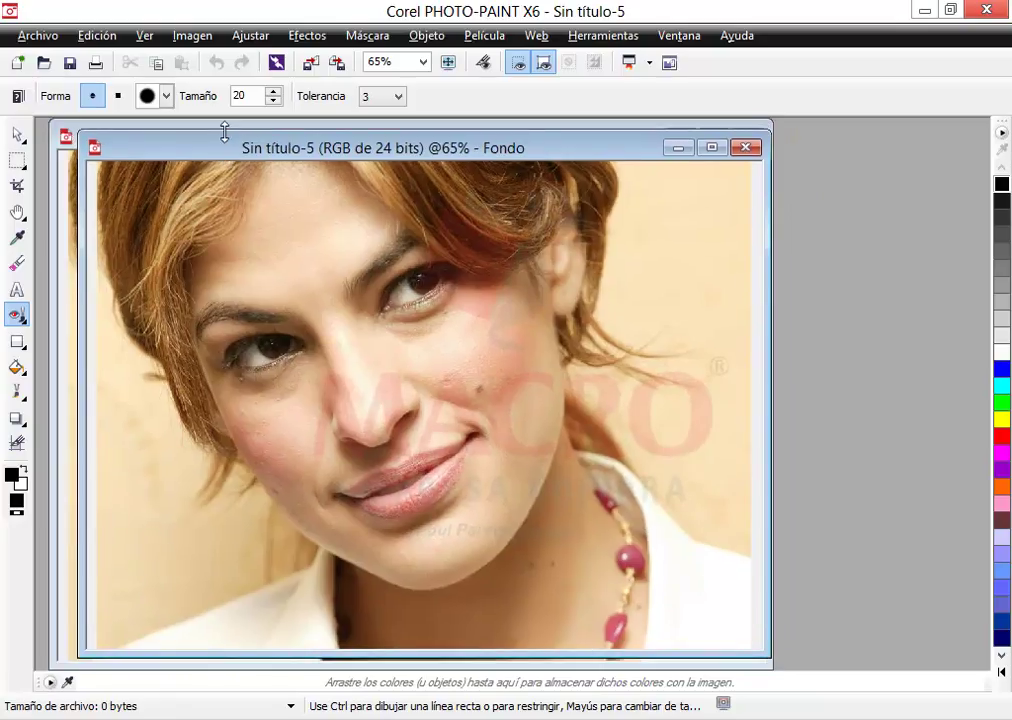
{"action": "left_click_drag", "start_coordinate": [207, 152], "coordinate": [240, 154]}
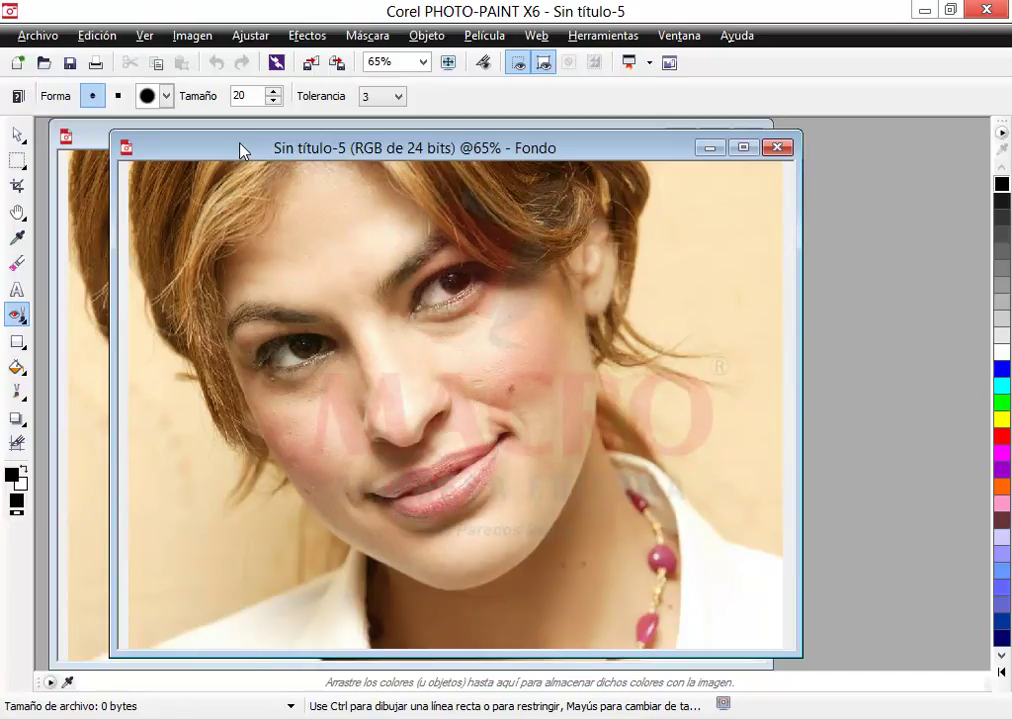
- Magnify the copy to 200% on the cheek beside the nose and widen its window to examine the skin
{"action": "left_click", "coordinate": [20, 213]}
{"action": "left_click", "coordinate": [45, 208]}
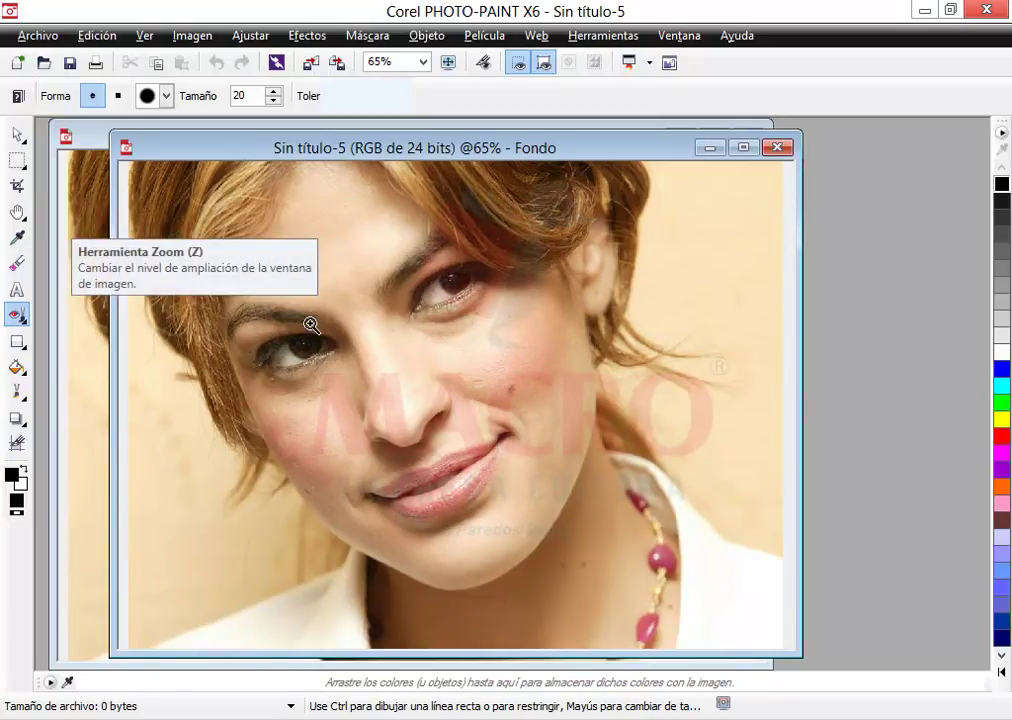
{"action": "left_click", "coordinate": [499, 409]}
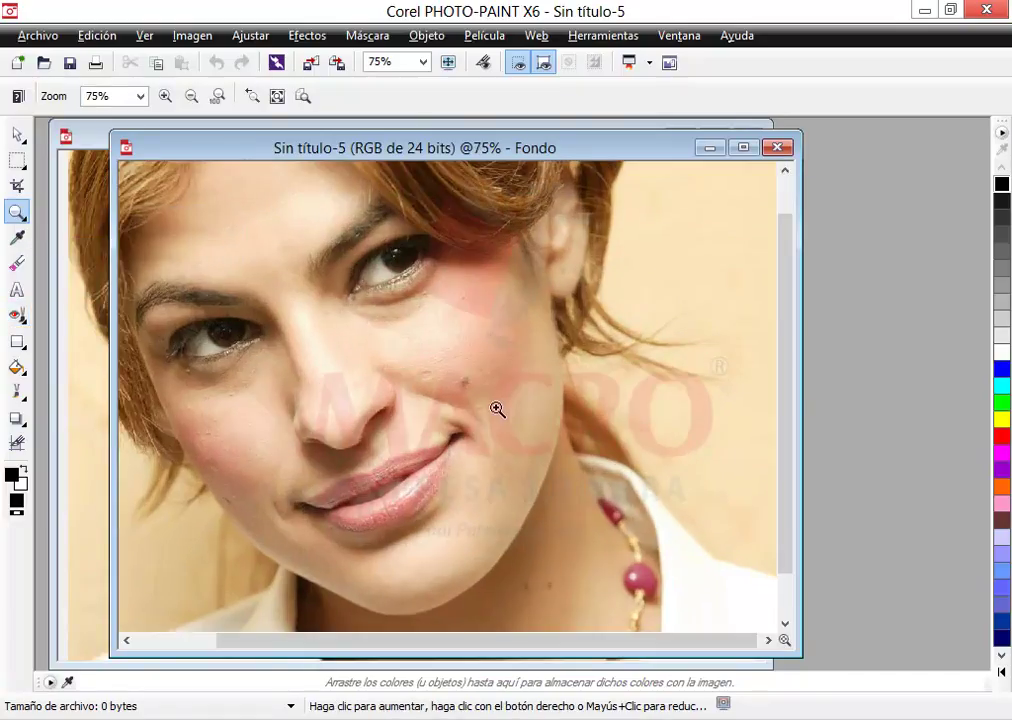
{"action": "left_click", "coordinate": [431, 387]}
{"action": "left_click", "coordinate": [430, 387]}
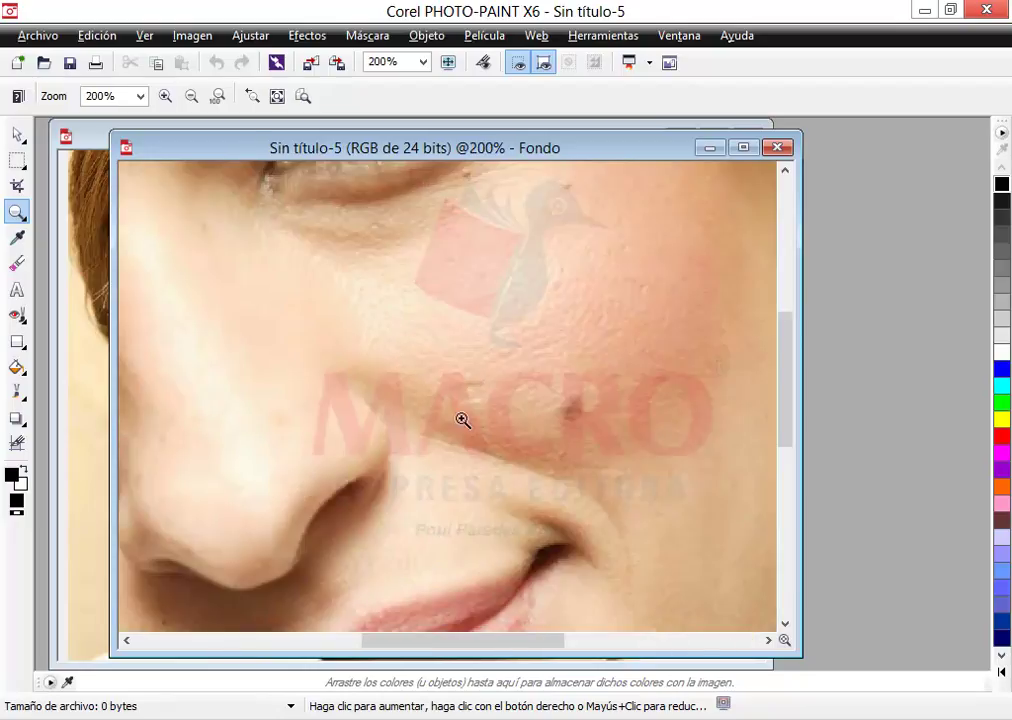
{"action": "left_click_drag", "start_coordinate": [800, 472], "coordinate": [900, 471]}
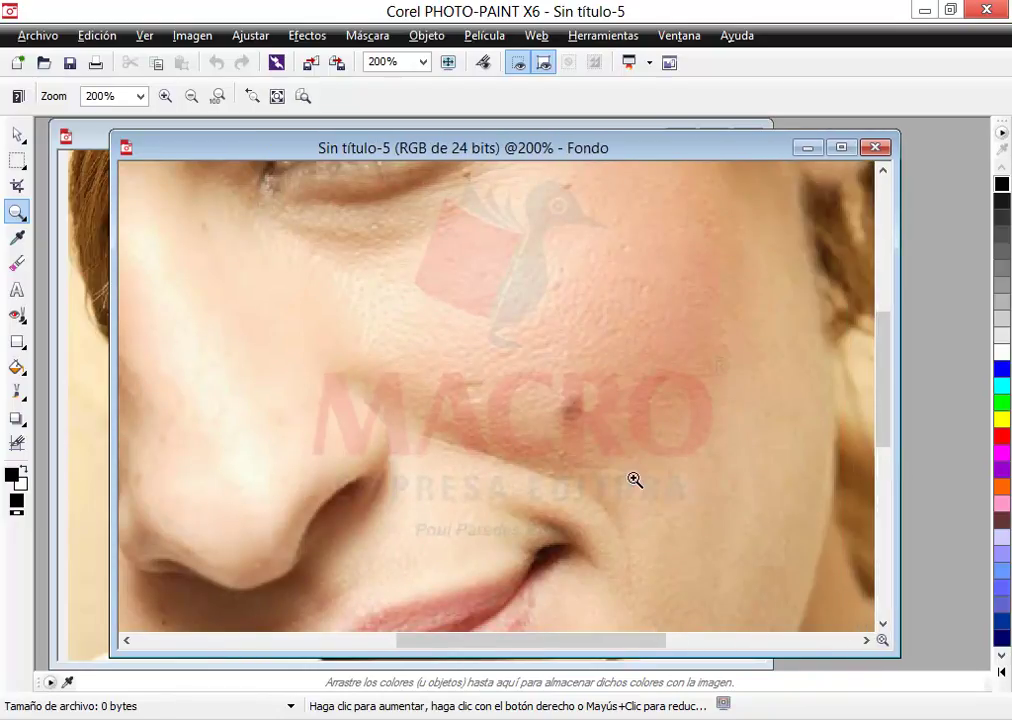
{"action": "right_click", "coordinate": [567, 434]}
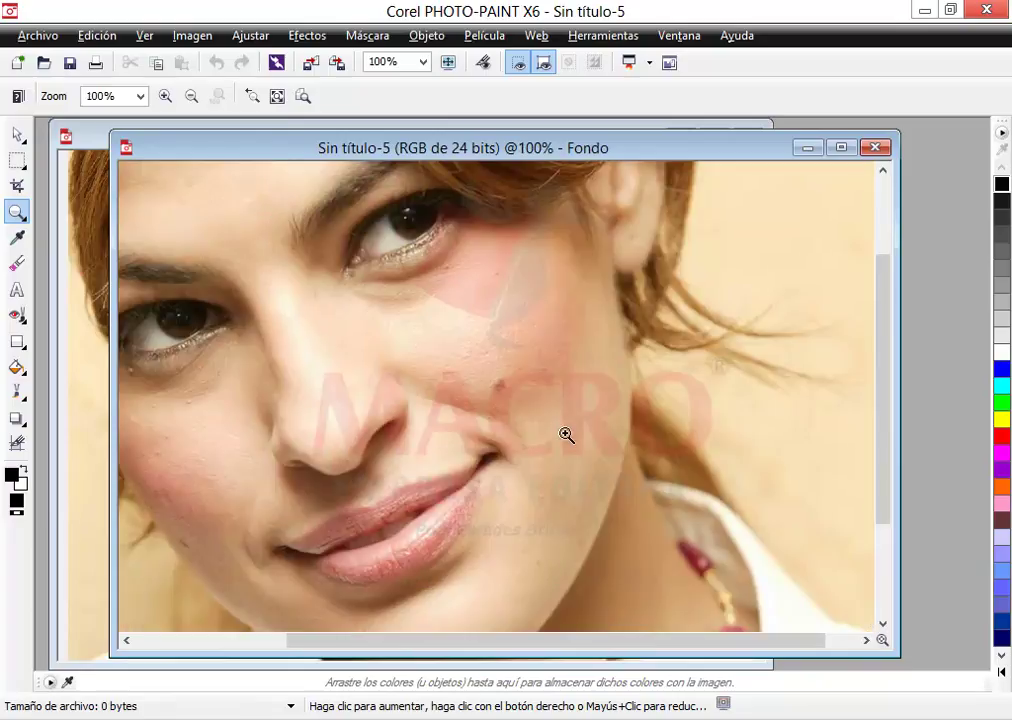
{"action": "right_click", "coordinate": [469, 402]}
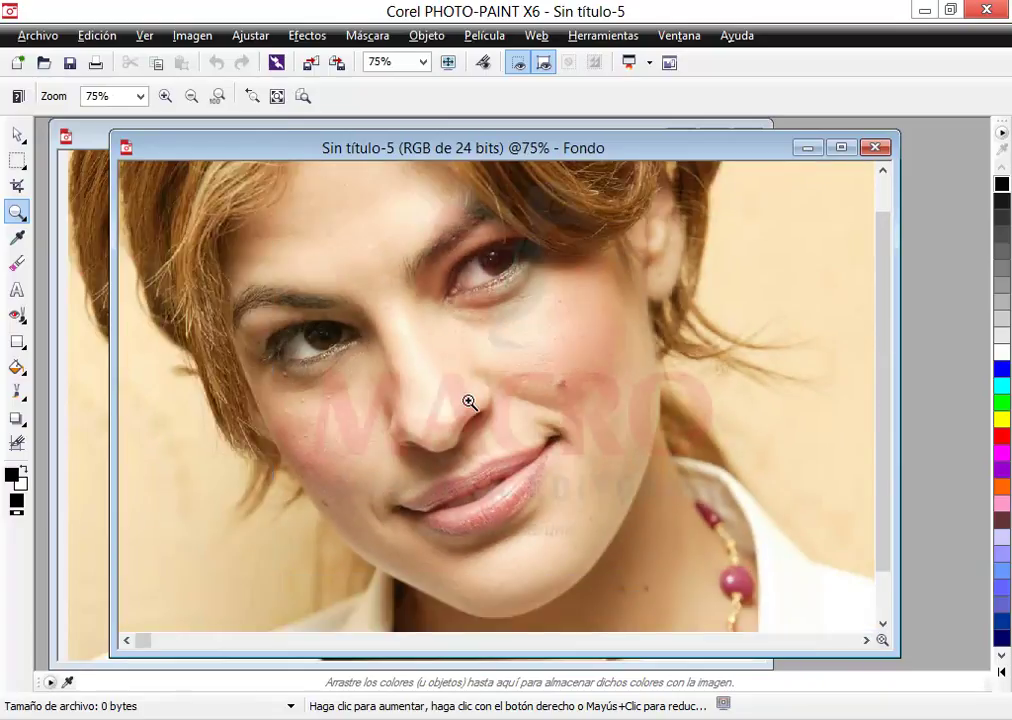
{"action": "left_click", "coordinate": [514, 405]}
{"action": "left_click", "coordinate": [514, 405]}
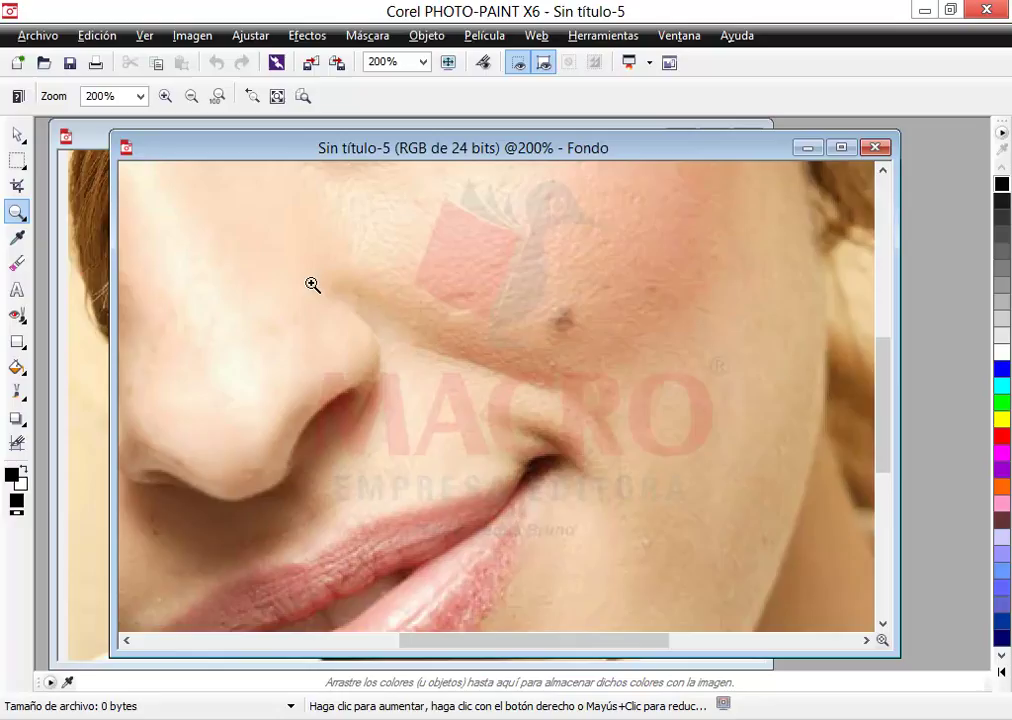
- Examine the cheek blemishes and the area under the eye with the Hand tool at magnifications between 100% and 300%
{"action": "left_click", "coordinate": [17, 213]}
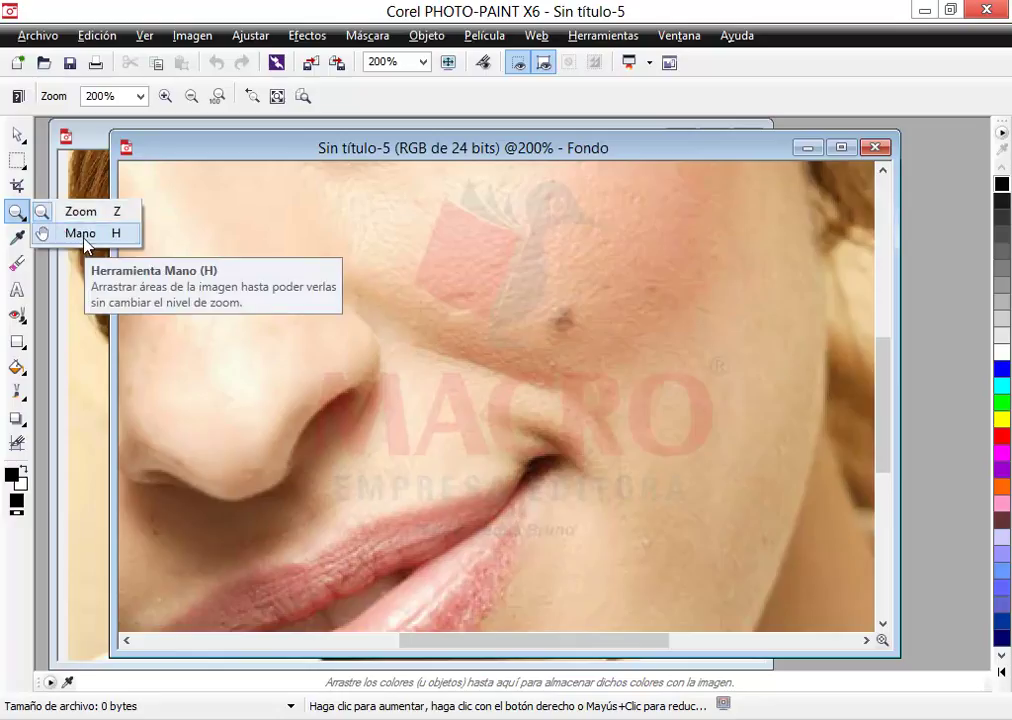
{"action": "left_click", "coordinate": [80, 233]}
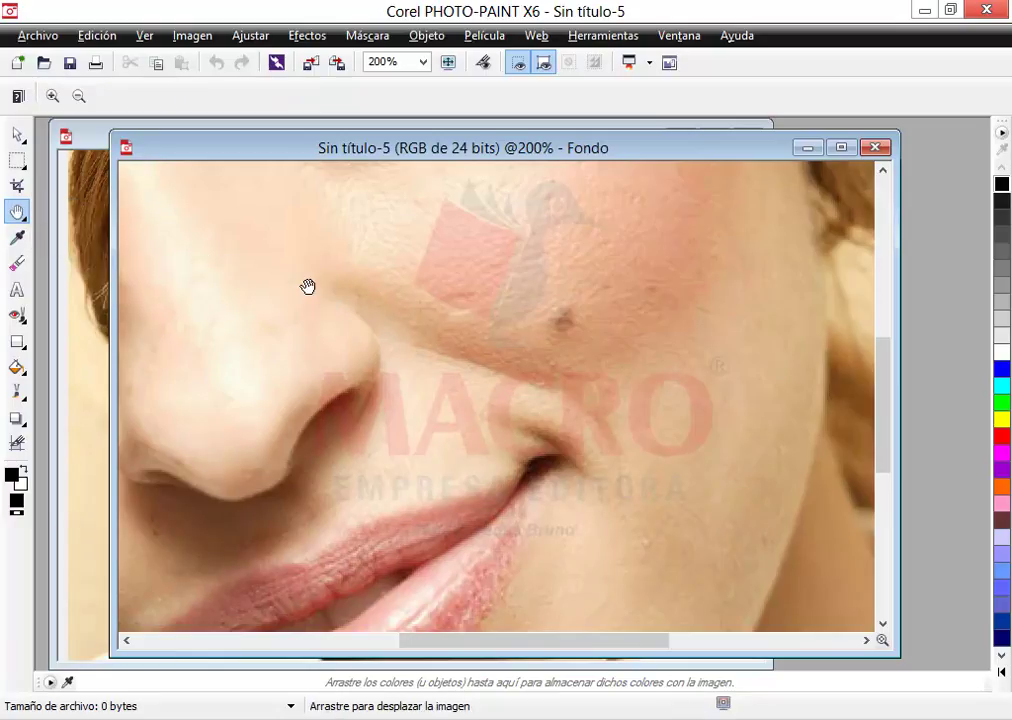
{"action": "left_click_drag", "start_coordinate": [346, 305], "coordinate": [445, 366]}
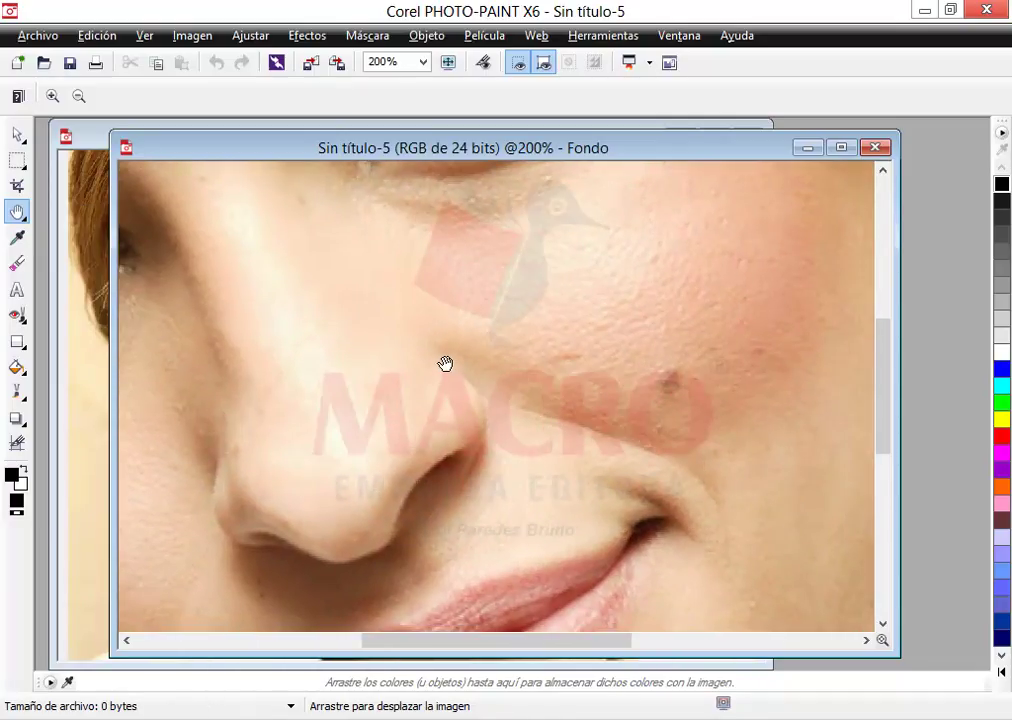
{"action": "left_click_drag", "start_coordinate": [700, 343], "coordinate": [656, 333]}
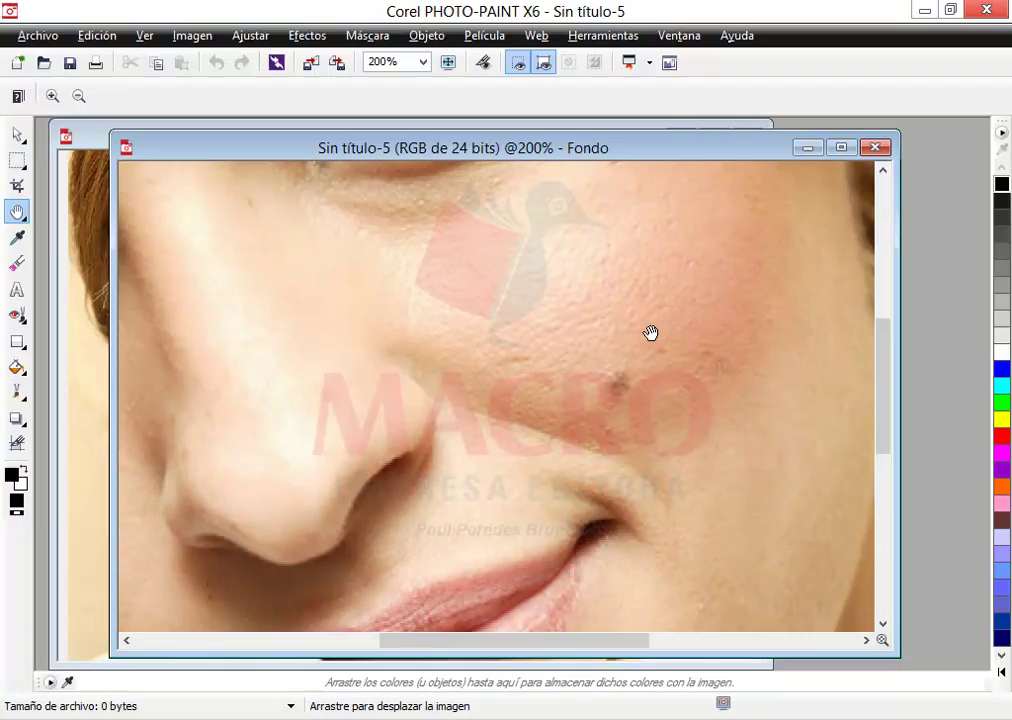
{"action": "mouse_move", "coordinate": [650, 333]}
{"action": "left_mouse_down"}
{"action": "mouse_move", "coordinate": [669, 309]}
{"action": "mouse_move", "coordinate": [657, 313]}
{"action": "left_mouse_up"}
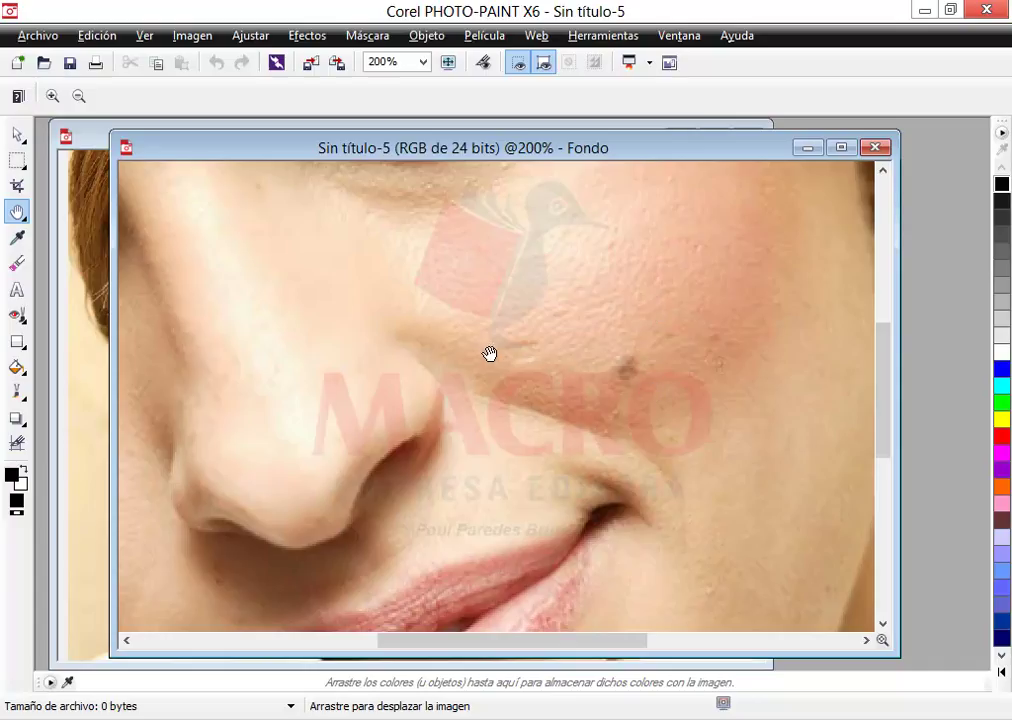
{"action": "key", "text": "F3"}
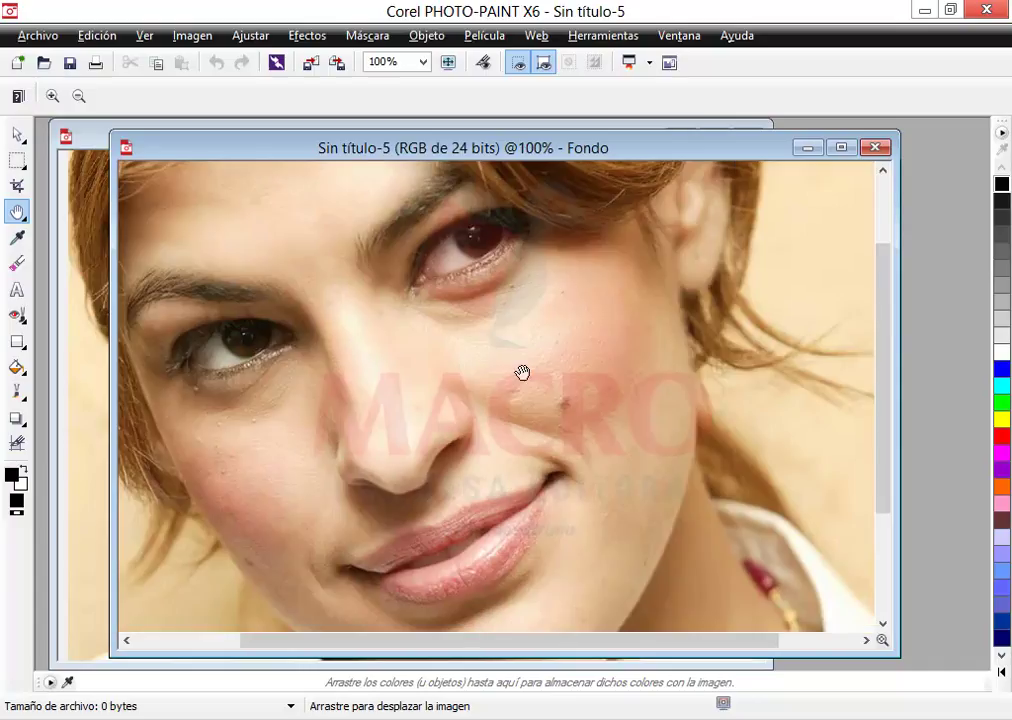
{"action": "scroll", "coordinate": [523, 376], "scroll_direction": "up", "scroll_amount": 1}
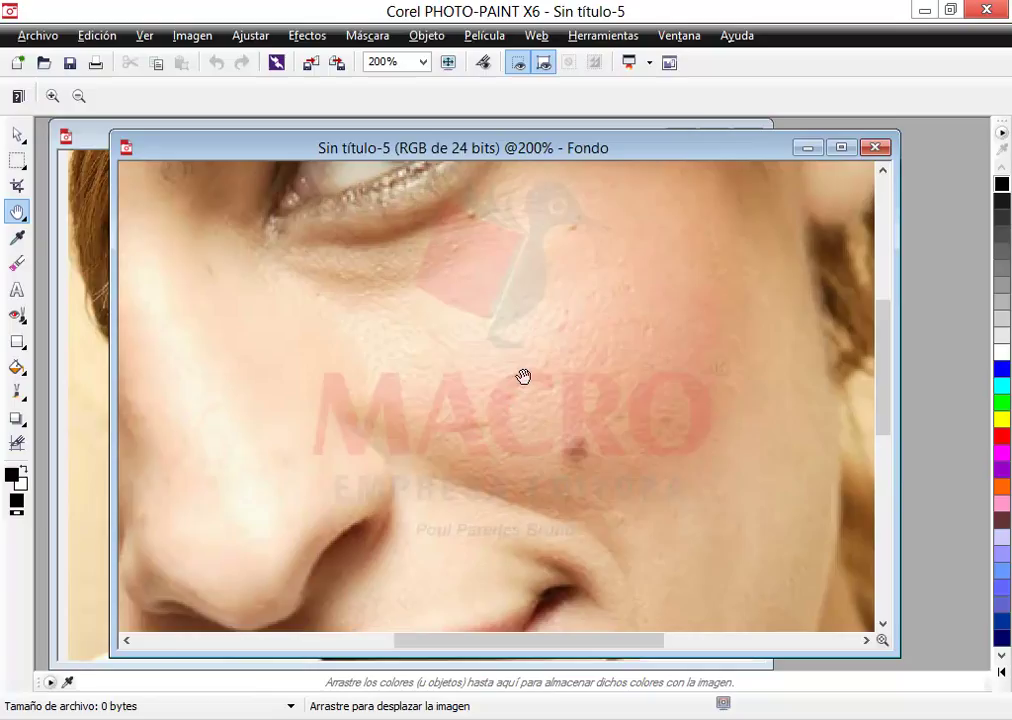
{"action": "scroll", "coordinate": [515, 374], "scroll_direction": "up", "scroll_amount": 1}
{"action": "left_click_drag", "start_coordinate": [506, 388], "coordinate": [518, 282]}
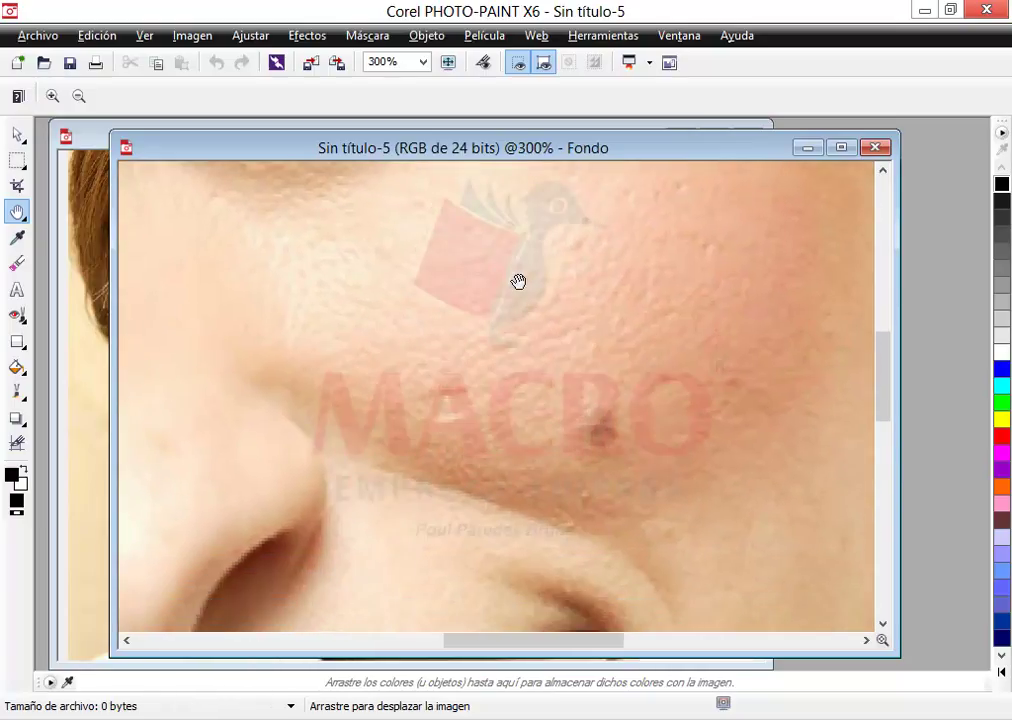
{"action": "scroll", "coordinate": [509, 288], "scroll_direction": "down", "scroll_amount": 1}
{"action": "left_click_drag", "start_coordinate": [492, 300], "coordinate": [495, 260]}
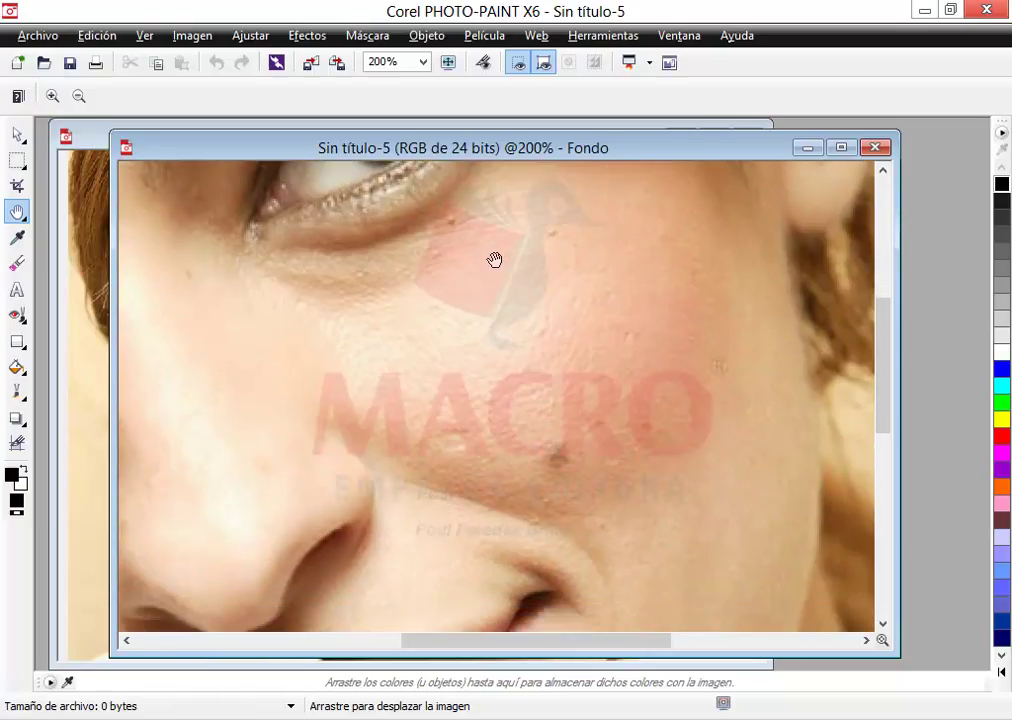
- Retouch the small spots on the cheek with the Touch-up brush (Pincel de retoque) at size 20
{"action": "left_click", "coordinate": [18, 320]}
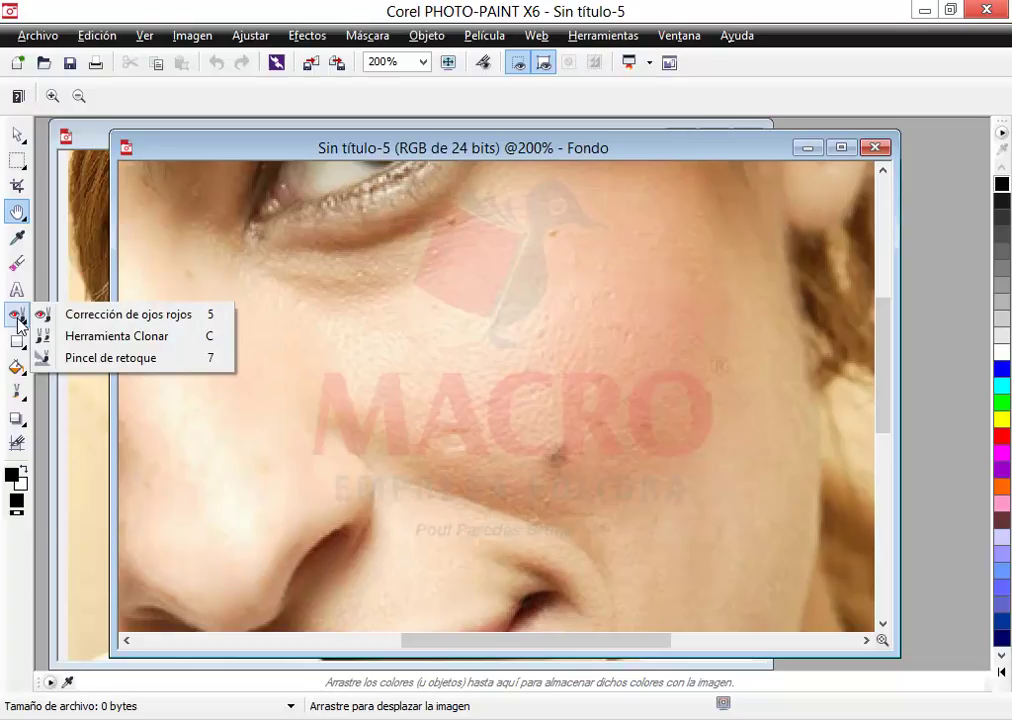
{"action": "left_click", "coordinate": [133, 358]}
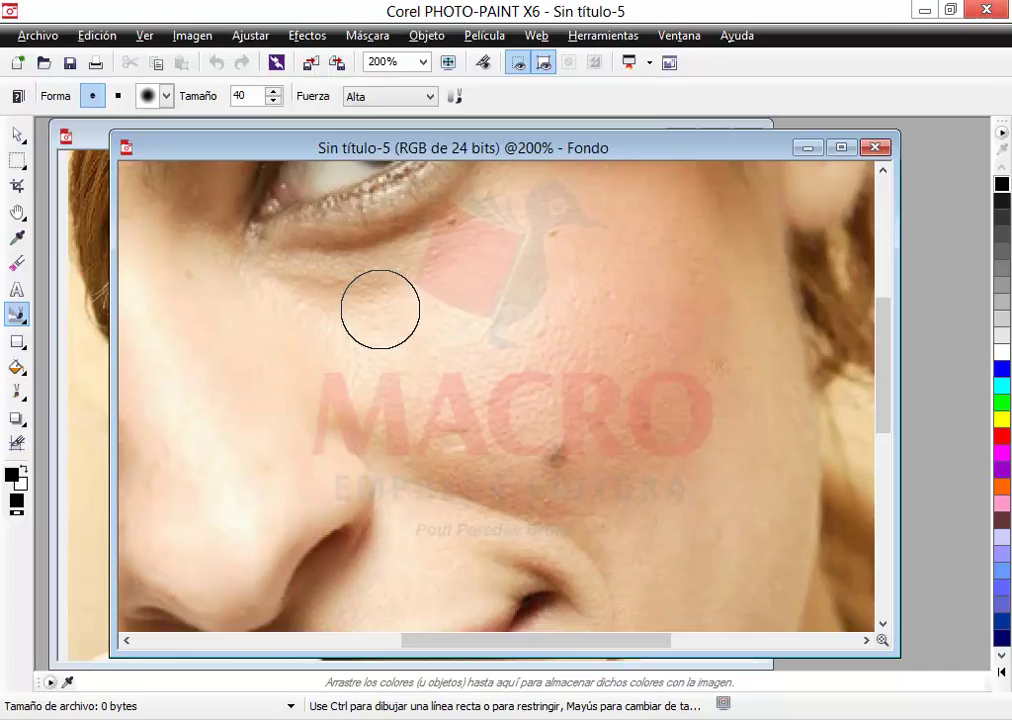
{"action": "left_click_drag", "start_coordinate": [247, 97], "coordinate": [214, 101]}
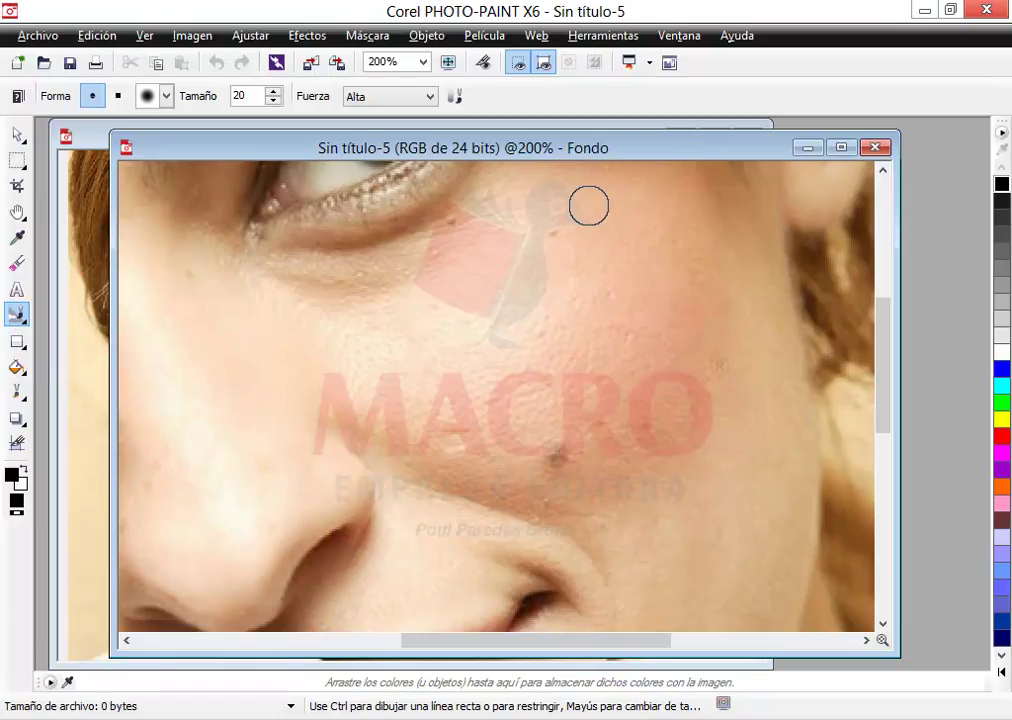
{"action": "mouse_move", "coordinate": [587, 206]}
{"action": "left_mouse_down"}
{"action": "mouse_move", "coordinate": [548, 247]}
{"action": "mouse_move", "coordinate": [538, 244]}
{"action": "left_mouse_up"}
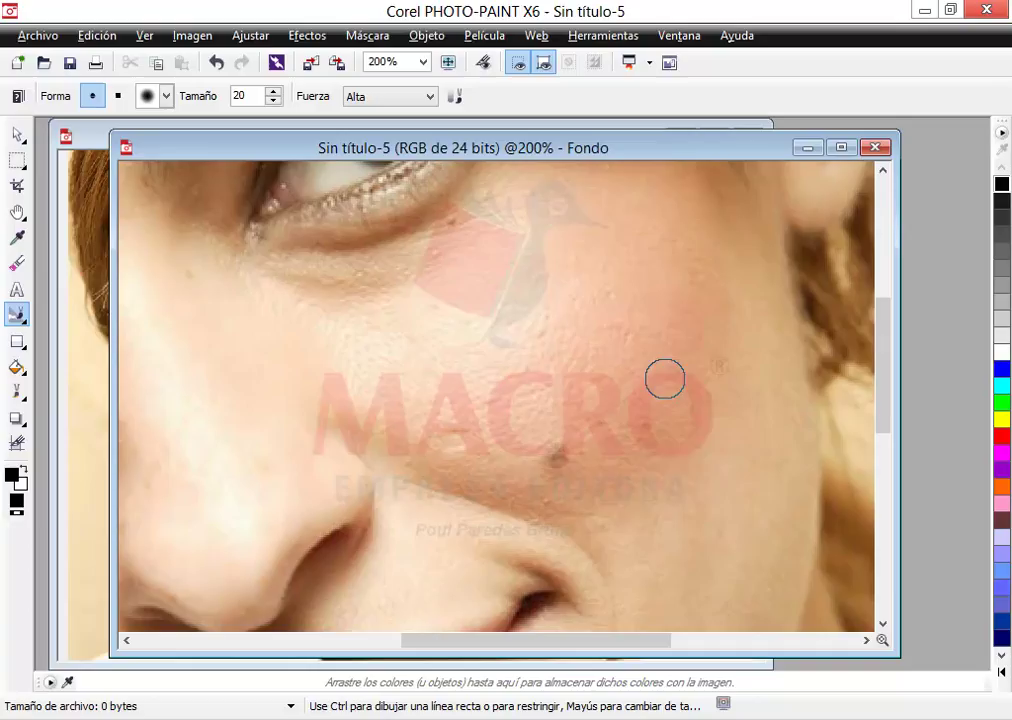
{"action": "mouse_move", "coordinate": [664, 377]}
{"action": "left_mouse_down"}
{"action": "mouse_move", "coordinate": [643, 434]}
{"action": "mouse_move", "coordinate": [614, 447]}
{"action": "left_mouse_up"}
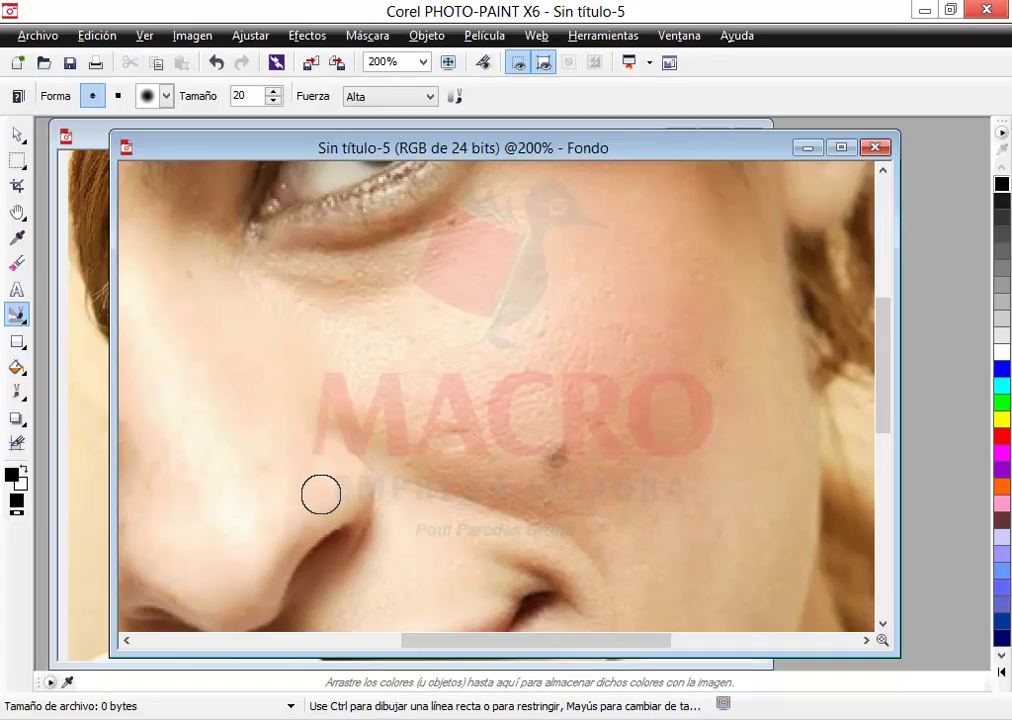
- Set the retouch strength to Muy alta and smooth the blemishes on the nose and the skin beneath the eye
{"action": "left_click", "coordinate": [428, 99]}
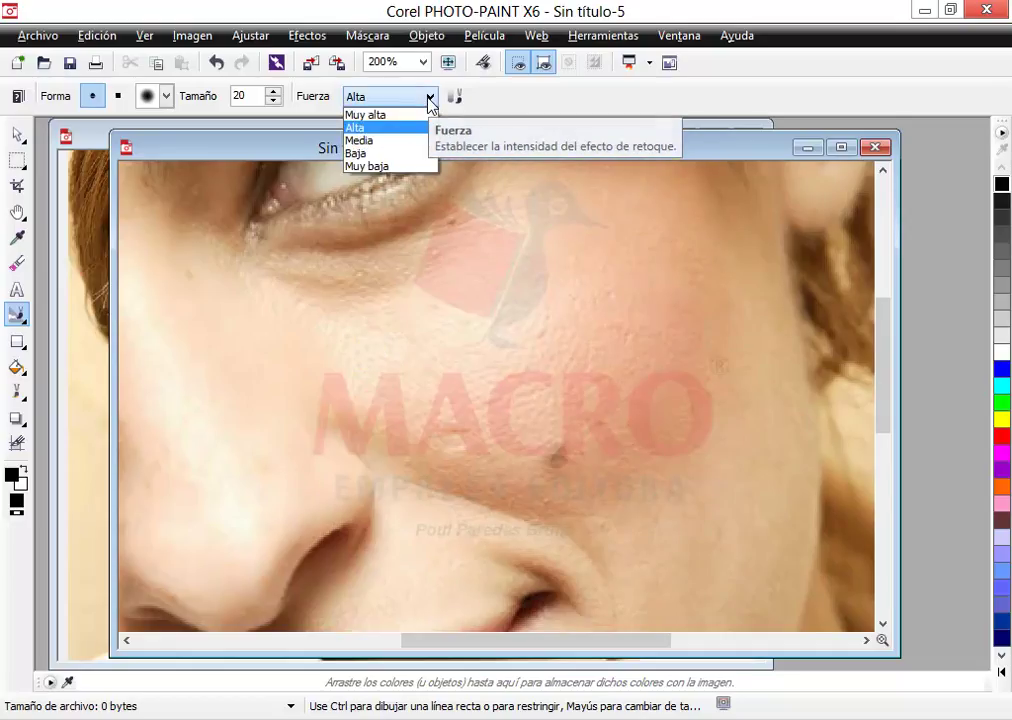
{"action": "left_click", "coordinate": [380, 117]}
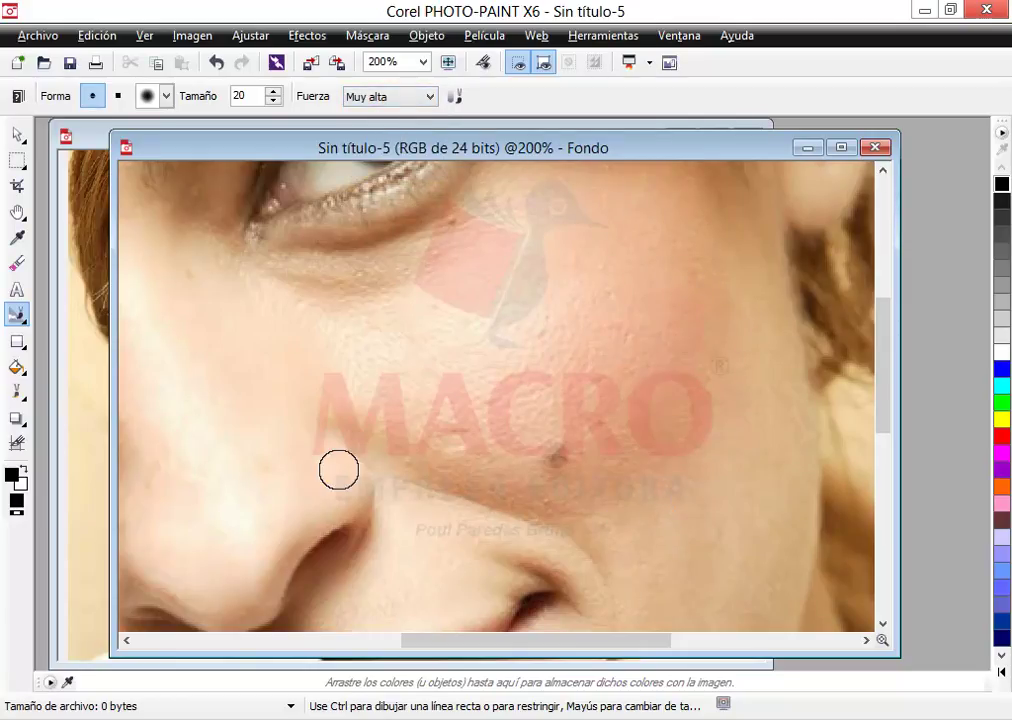
{"action": "left_click_drag", "start_coordinate": [213, 400], "coordinate": [262, 474]}
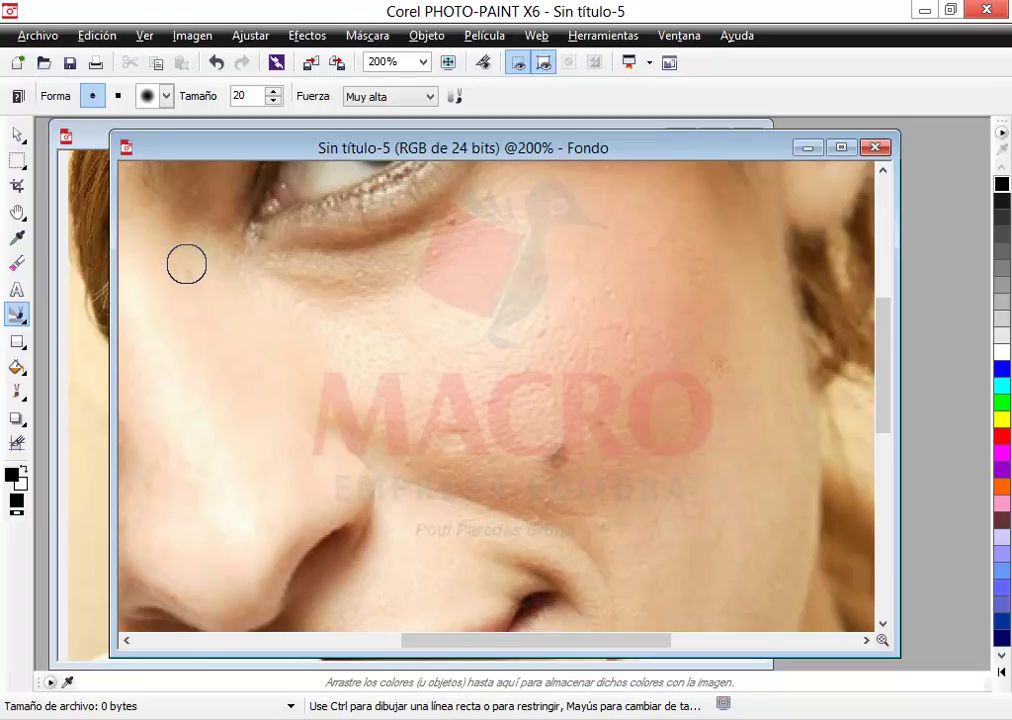
{"action": "mouse_move", "coordinate": [181, 264]}
{"action": "left_mouse_down"}
{"action": "mouse_move", "coordinate": [187, 300]}
{"action": "mouse_move", "coordinate": [127, 486]}
{"action": "left_mouse_up"}
{"action": "mouse_move", "coordinate": [375, 289]}
{"action": "left_mouse_down"}
{"action": "mouse_move", "coordinate": [439, 263]}
{"action": "mouse_move", "coordinate": [500, 205]}
{"action": "left_mouse_up"}
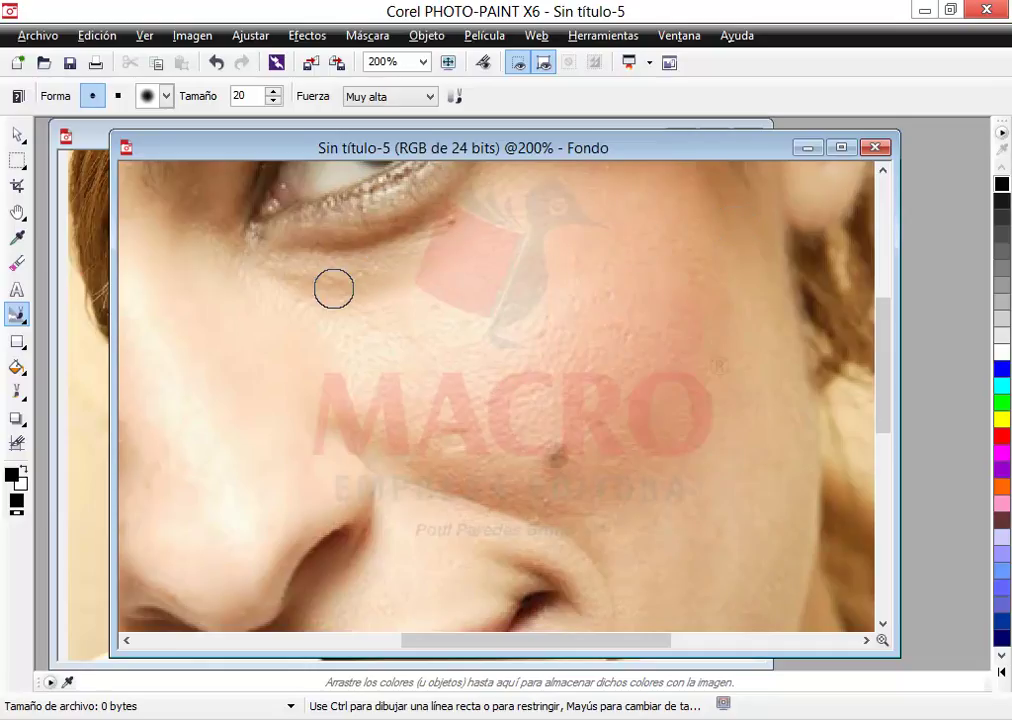
{"action": "mouse_move", "coordinate": [309, 282]}
{"action": "left_mouse_down"}
{"action": "mouse_move", "coordinate": [300, 276]}
{"action": "mouse_move", "coordinate": [340, 210]}
{"action": "mouse_move", "coordinate": [402, 170]}
{"action": "left_mouse_up"}
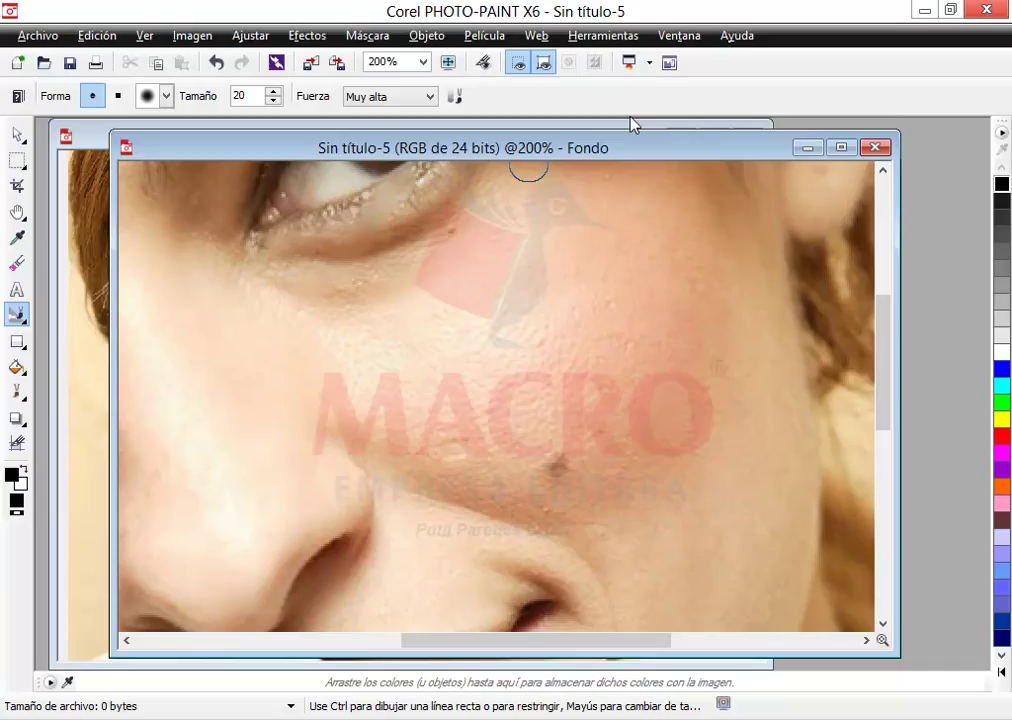
- Restore the original skin texture beneath the eye and on the upper cheek with the Undo brush (Pincel deshacer) at size 30
{"action": "left_click", "coordinate": [882, 172]}
{"action": "left_click", "coordinate": [882, 172]}
{"action": "left_click", "coordinate": [882, 172]}
{"action": "left_click", "coordinate": [882, 172]}
{"action": "left_click", "coordinate": [882, 172]}
{"action": "left_click", "coordinate": [882, 172]}
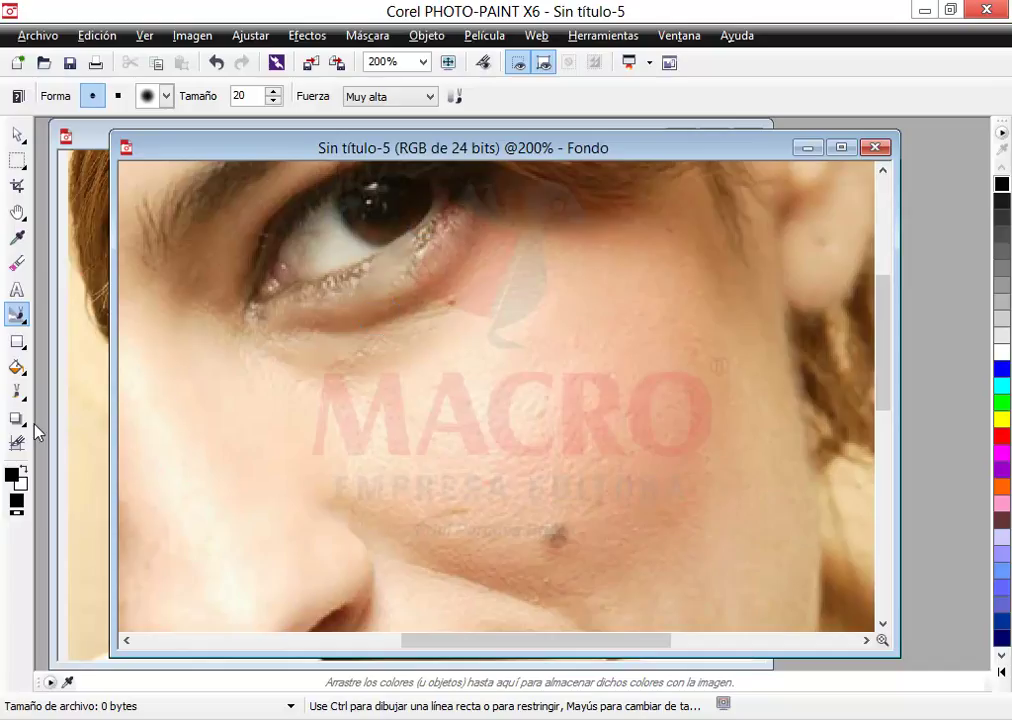
{"action": "left_click", "coordinate": [16, 393]}
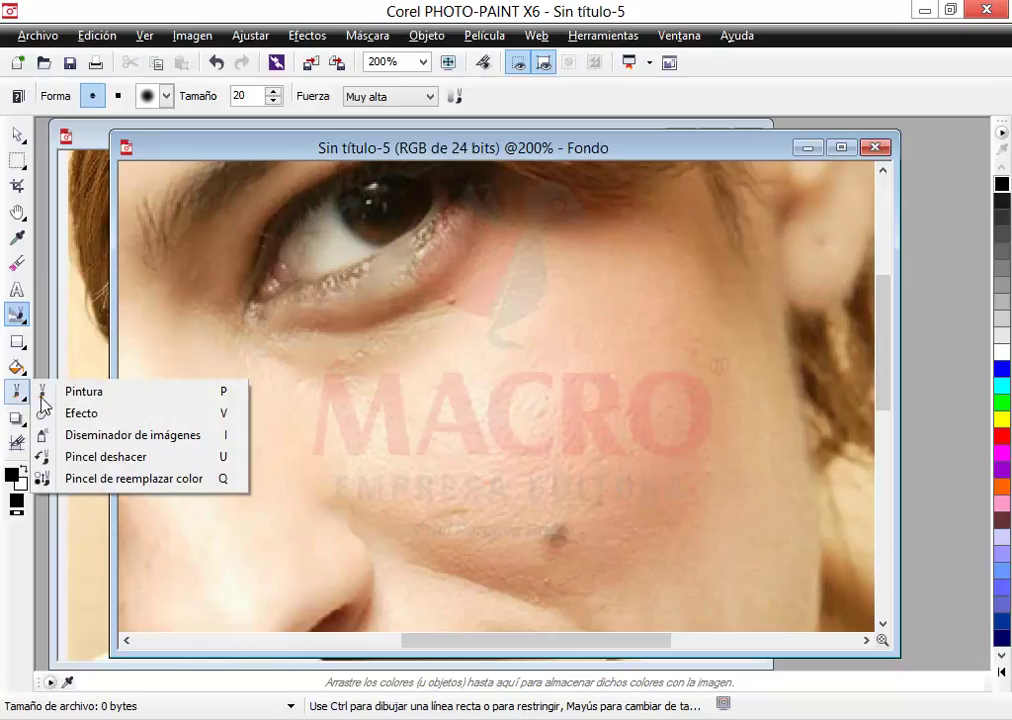
{"action": "left_click", "coordinate": [110, 460]}
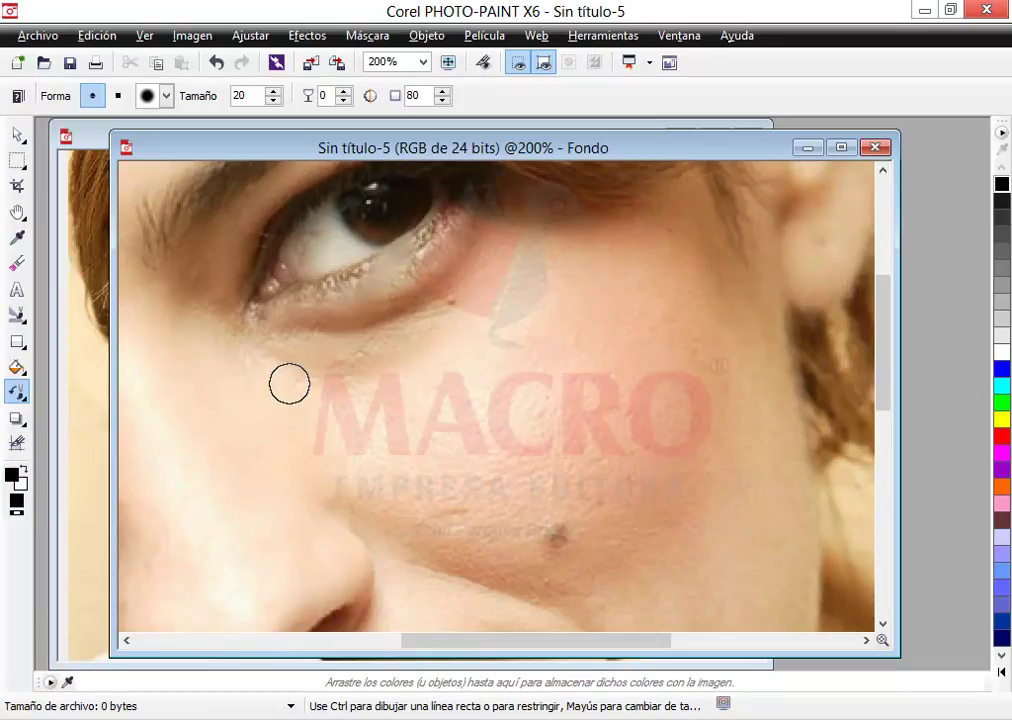
{"action": "double_click", "coordinate": [237, 95]}
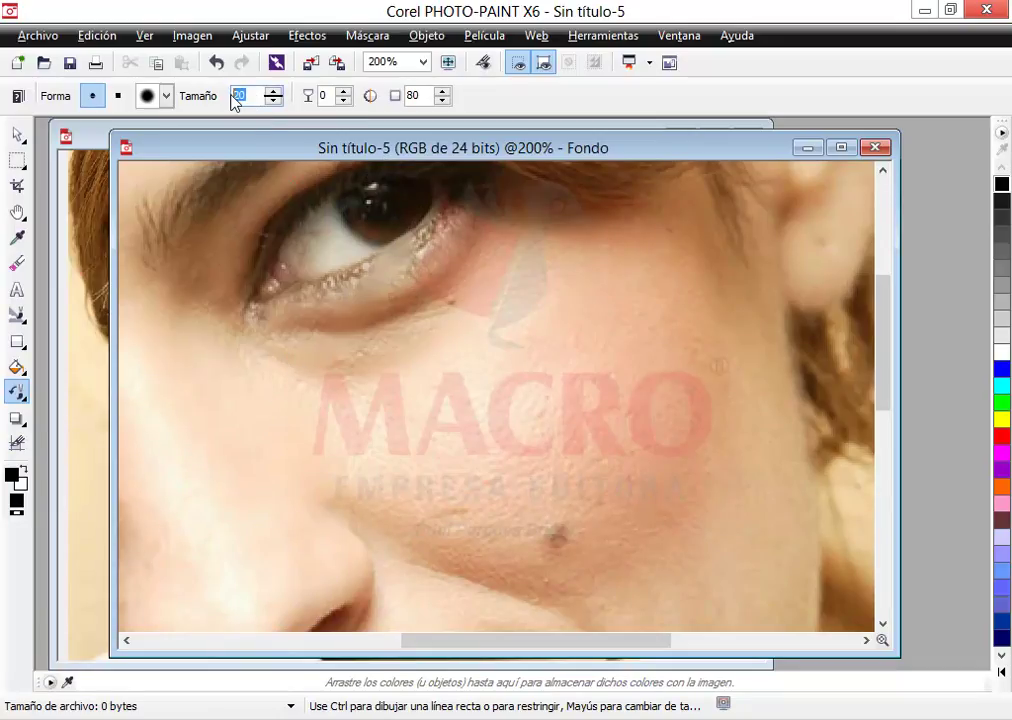
{"action": "type", "text": "30"}
{"action": "key", "text": "Return"}
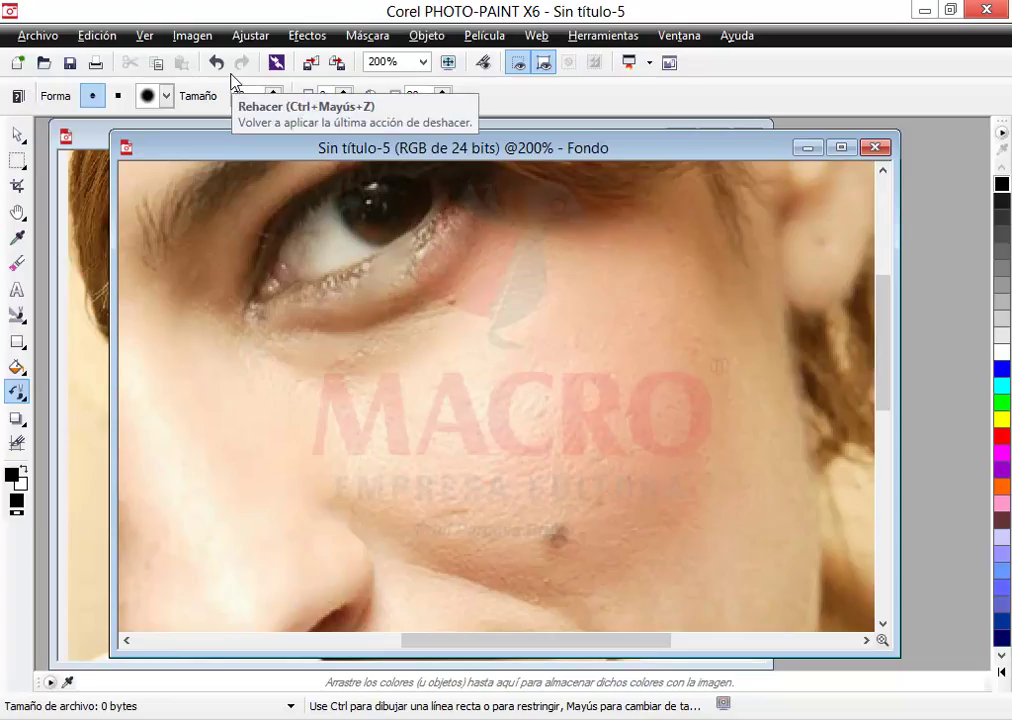
{"action": "left_click_drag", "start_coordinate": [308, 370], "coordinate": [385, 262]}
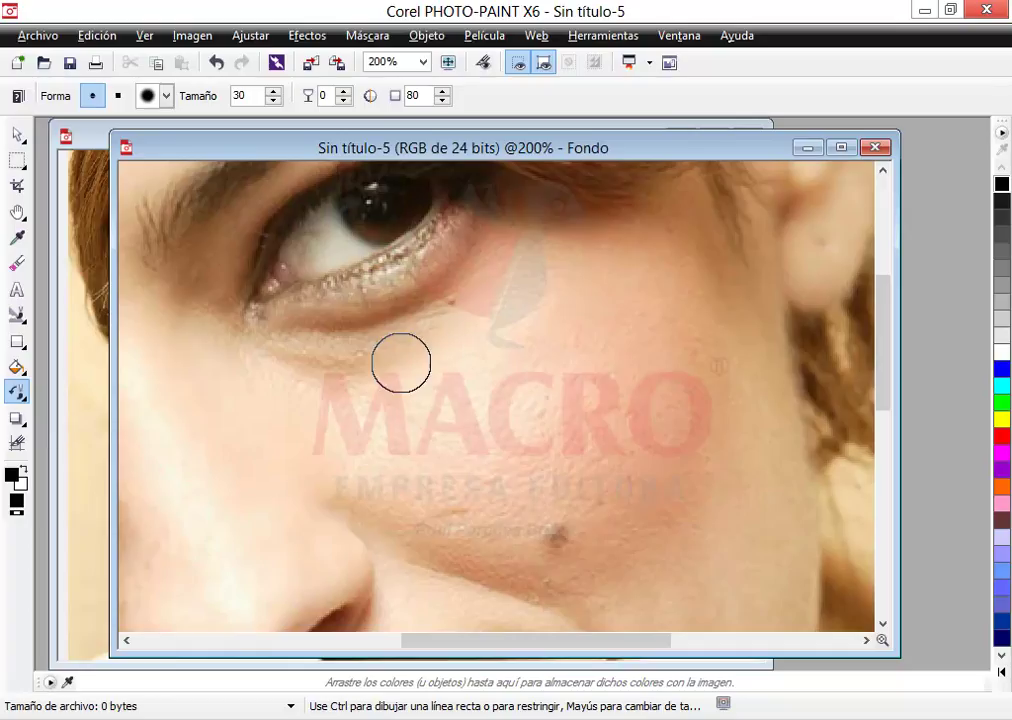
{"action": "mouse_move", "coordinate": [393, 359]}
{"action": "left_mouse_down"}
{"action": "mouse_move", "coordinate": [447, 337]}
{"action": "mouse_move", "coordinate": [499, 289]}
{"action": "mouse_move", "coordinate": [535, 354]}
{"action": "left_mouse_up"}
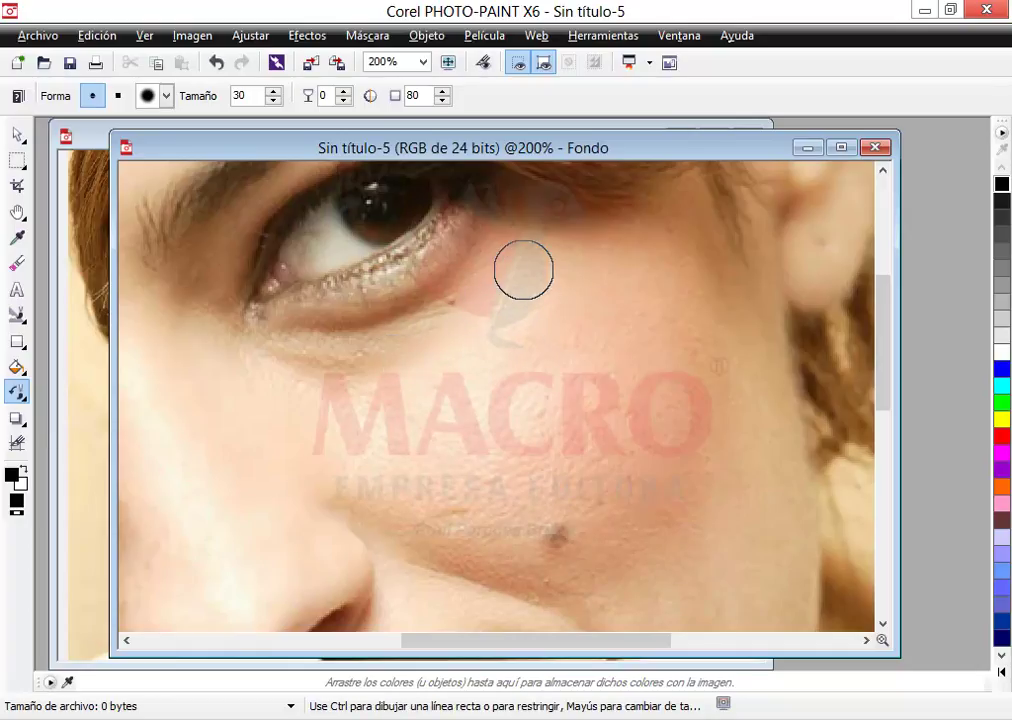
{"action": "mouse_move", "coordinate": [510, 272]}
{"action": "left_mouse_down"}
{"action": "mouse_move", "coordinate": [450, 334]}
{"action": "mouse_move", "coordinate": [230, 397]}
{"action": "left_mouse_up"}
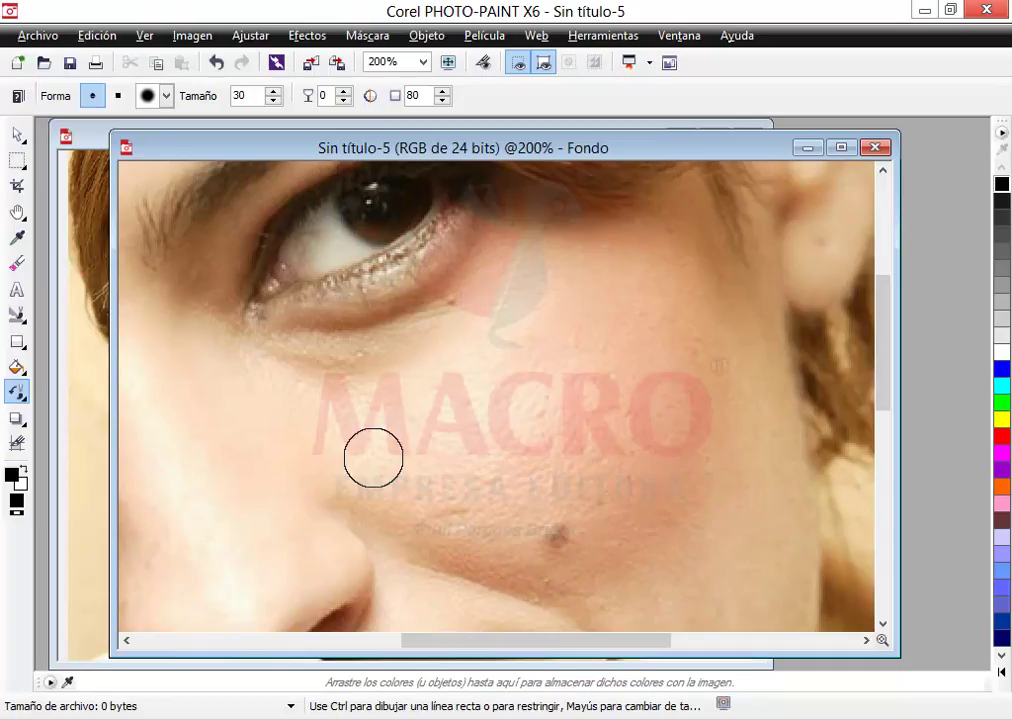
{"action": "mouse_move", "coordinate": [581, 280]}
{"action": "left_mouse_down"}
{"action": "mouse_move", "coordinate": [517, 332]}
{"action": "mouse_move", "coordinate": [450, 345]}
{"action": "left_mouse_up"}
{"action": "mouse_move", "coordinate": [364, 354]}
{"action": "left_mouse_down"}
{"action": "mouse_move", "coordinate": [474, 316]}
{"action": "mouse_move", "coordinate": [495, 298]}
{"action": "mouse_move", "coordinate": [540, 302]}
{"action": "left_mouse_up"}
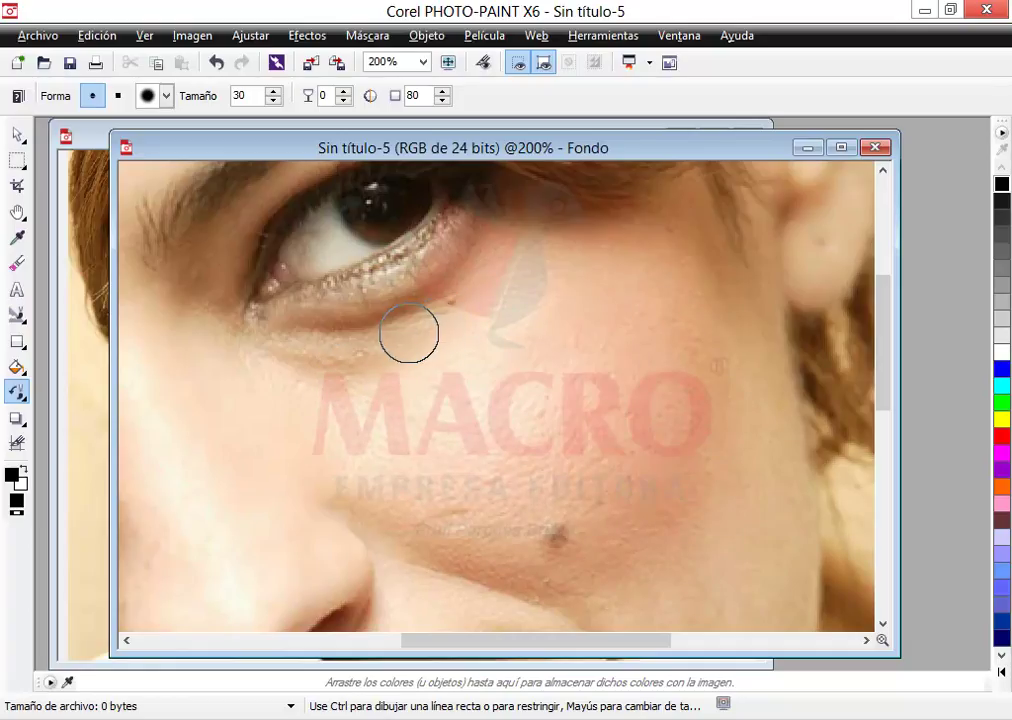
{"action": "mouse_move", "coordinate": [409, 333]}
{"action": "left_mouse_down"}
{"action": "mouse_move", "coordinate": [341, 375]}
{"action": "mouse_move", "coordinate": [367, 375]}
{"action": "mouse_move", "coordinate": [440, 336]}
{"action": "mouse_move", "coordinate": [510, 280]}
{"action": "left_mouse_up"}
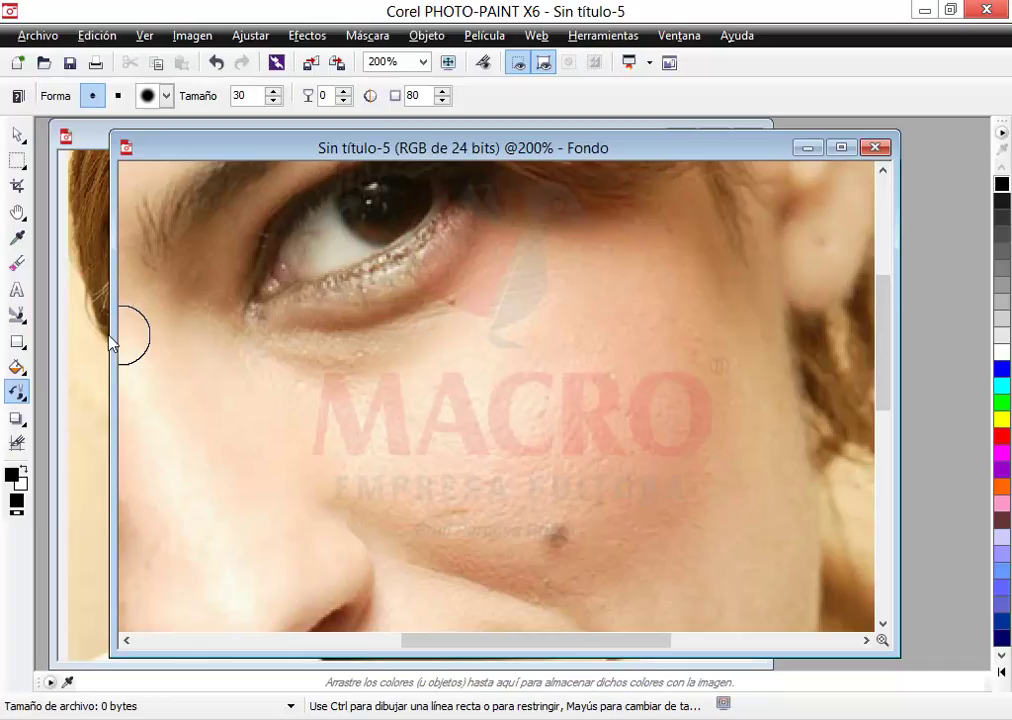
- Clone clean cheek skin over the mole with the Clone tool (Herramienta Clonar) at size 30 and edge softness 15
{"action": "left_click", "coordinate": [18, 318]}
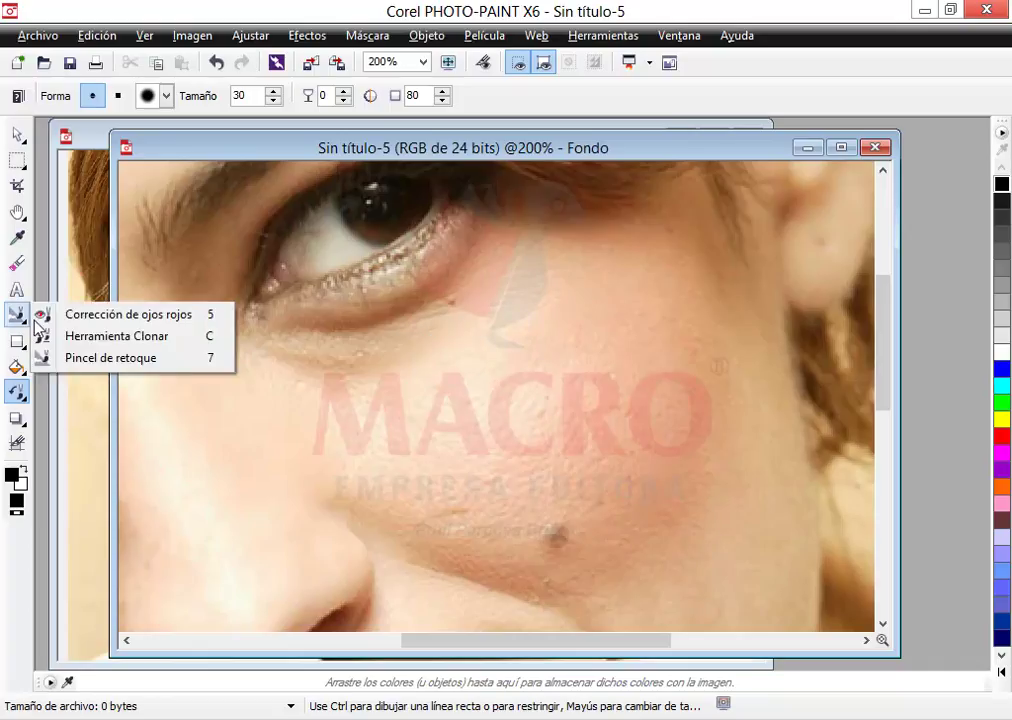
{"action": "left_click", "coordinate": [150, 340]}
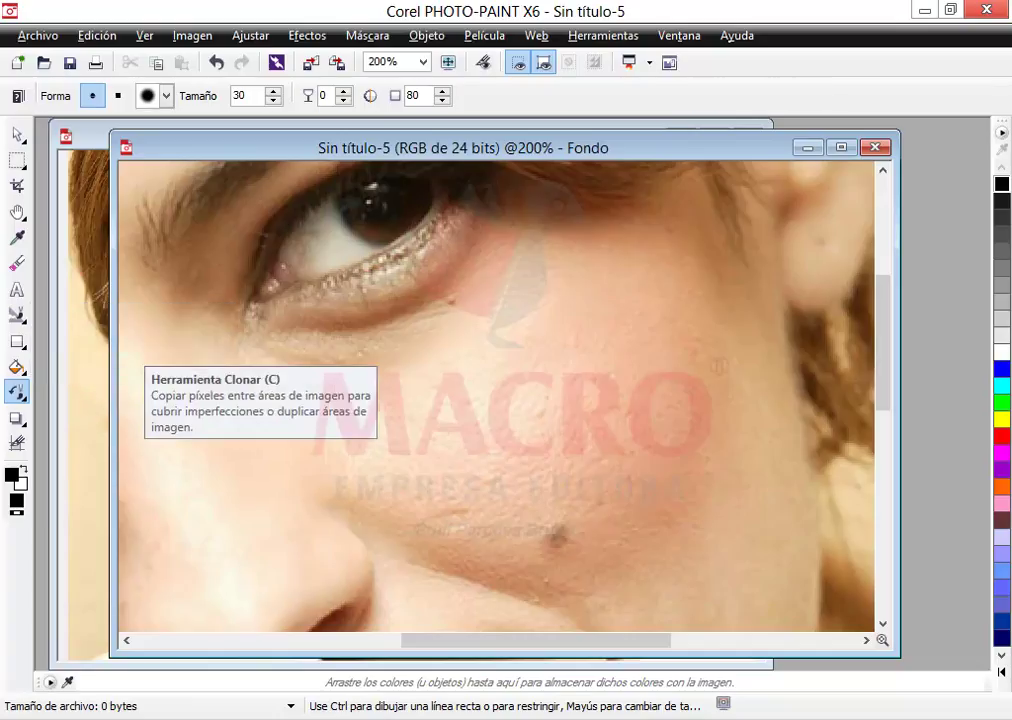
{"action": "left_click", "coordinate": [24, 319]}
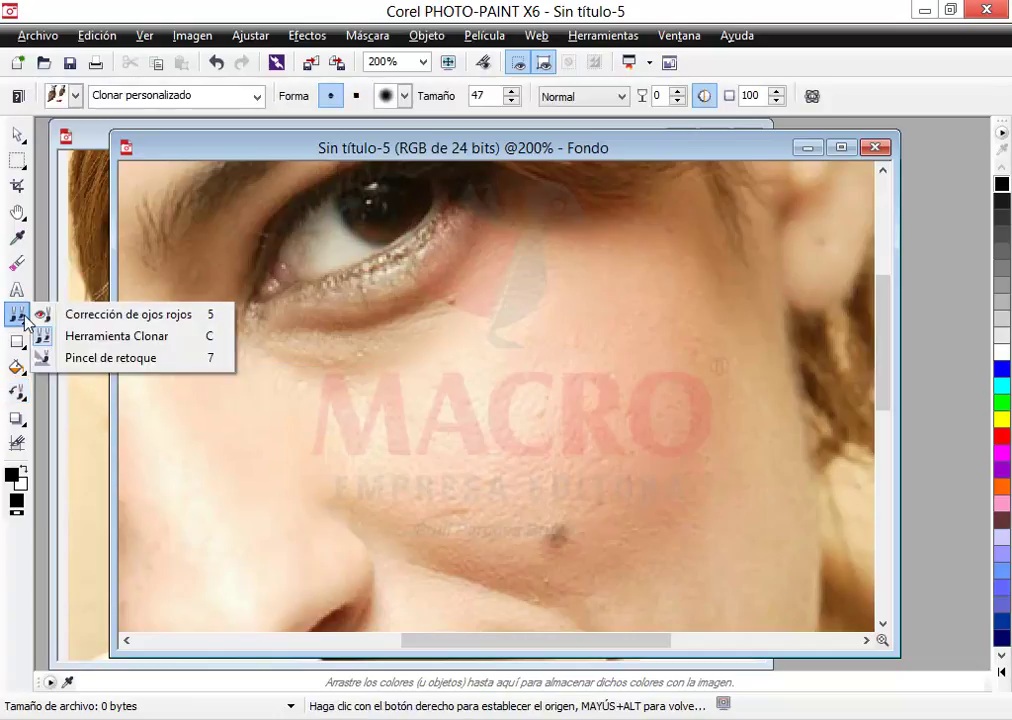
{"action": "left_click", "coordinate": [100, 336]}
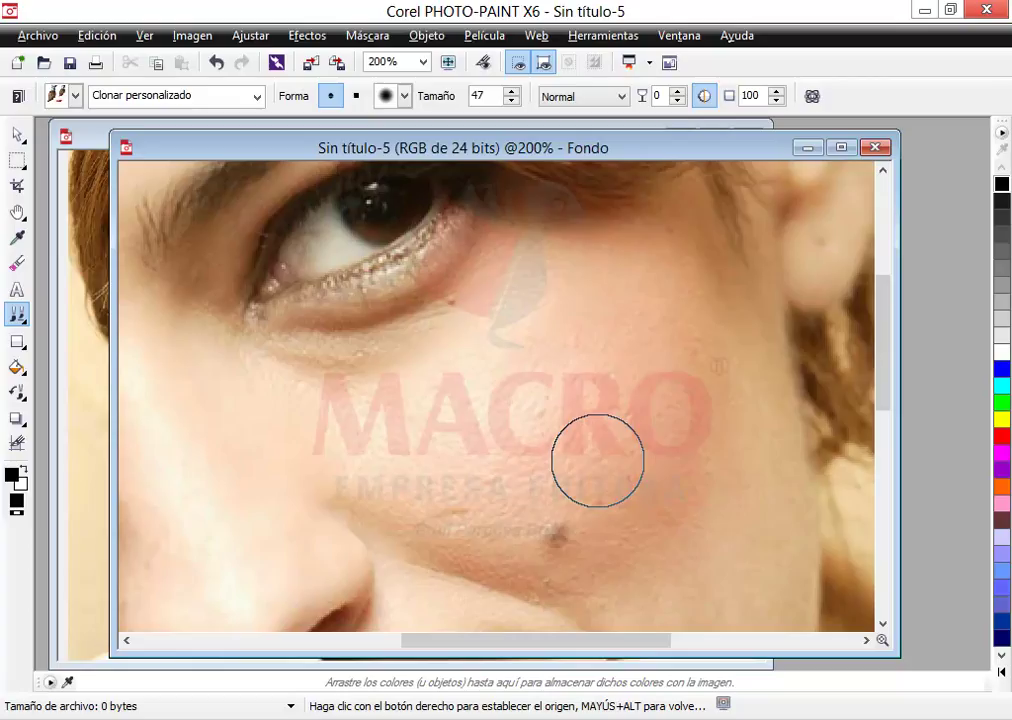
{"action": "double_click", "coordinate": [485, 96]}
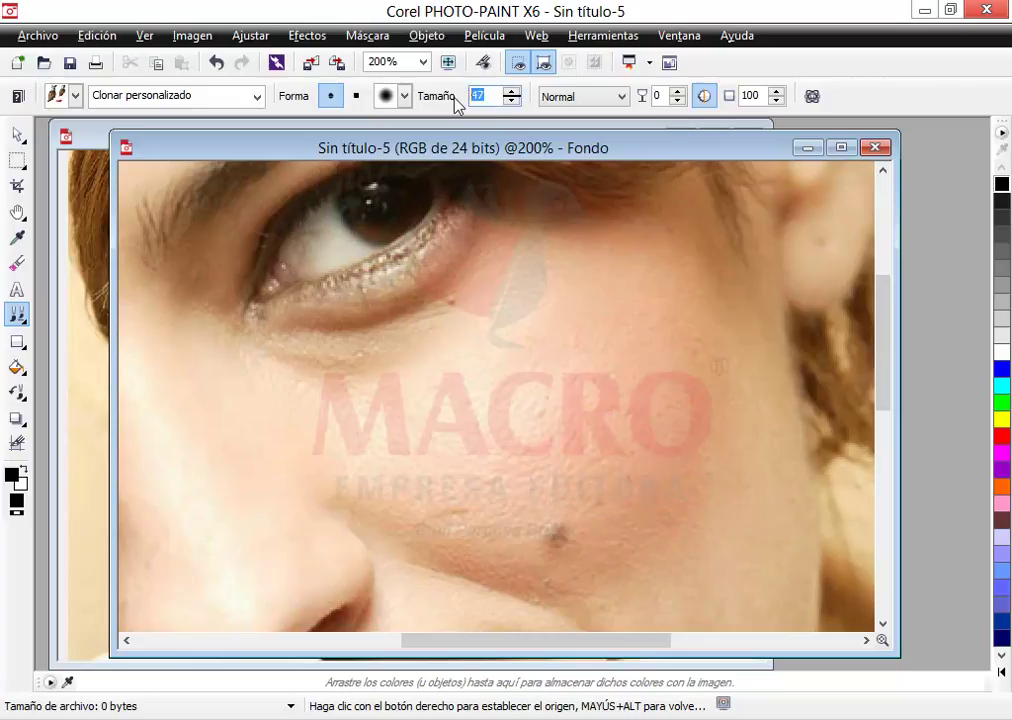
{"action": "type", "text": "30"}
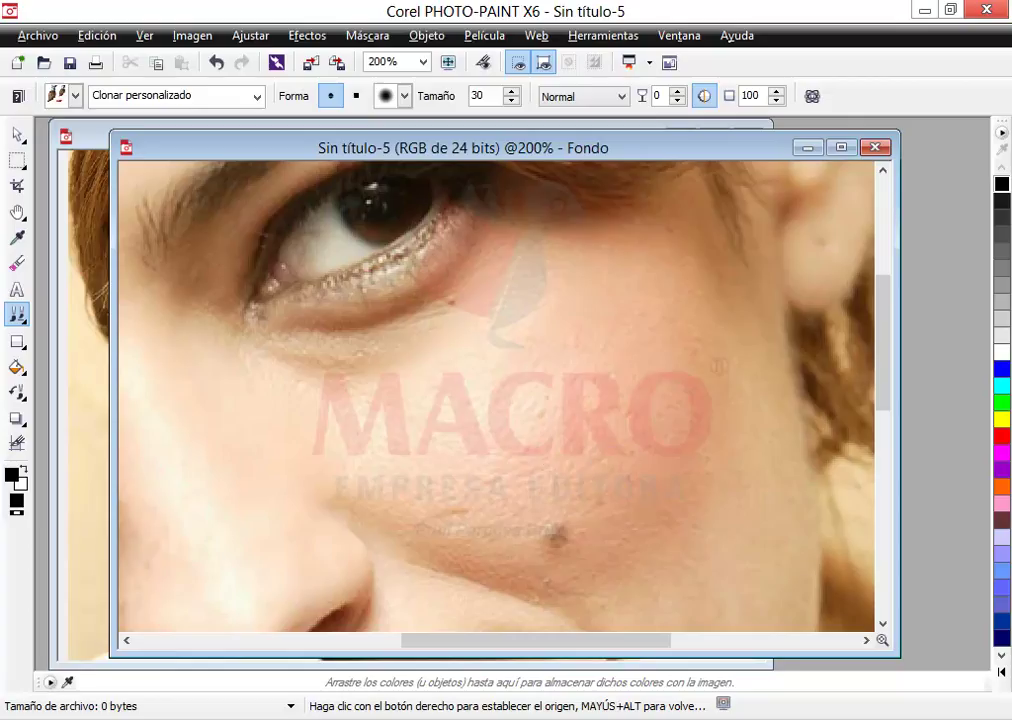
{"action": "double_click", "coordinate": [762, 96]}
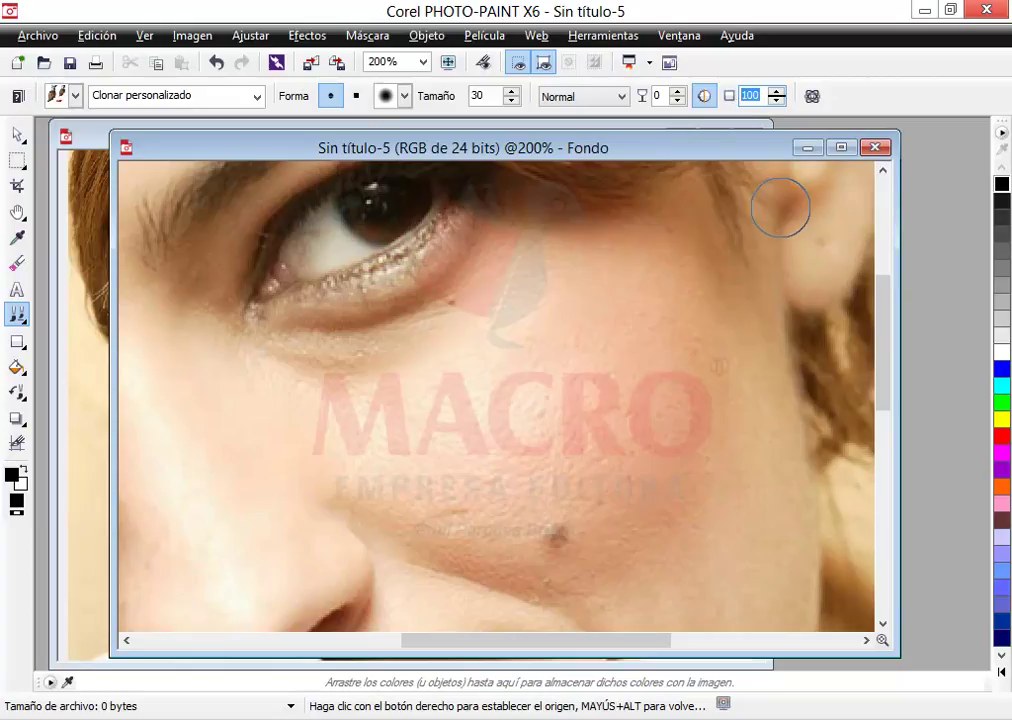
{"action": "type", "text": "15"}
{"action": "key", "text": "Return"}
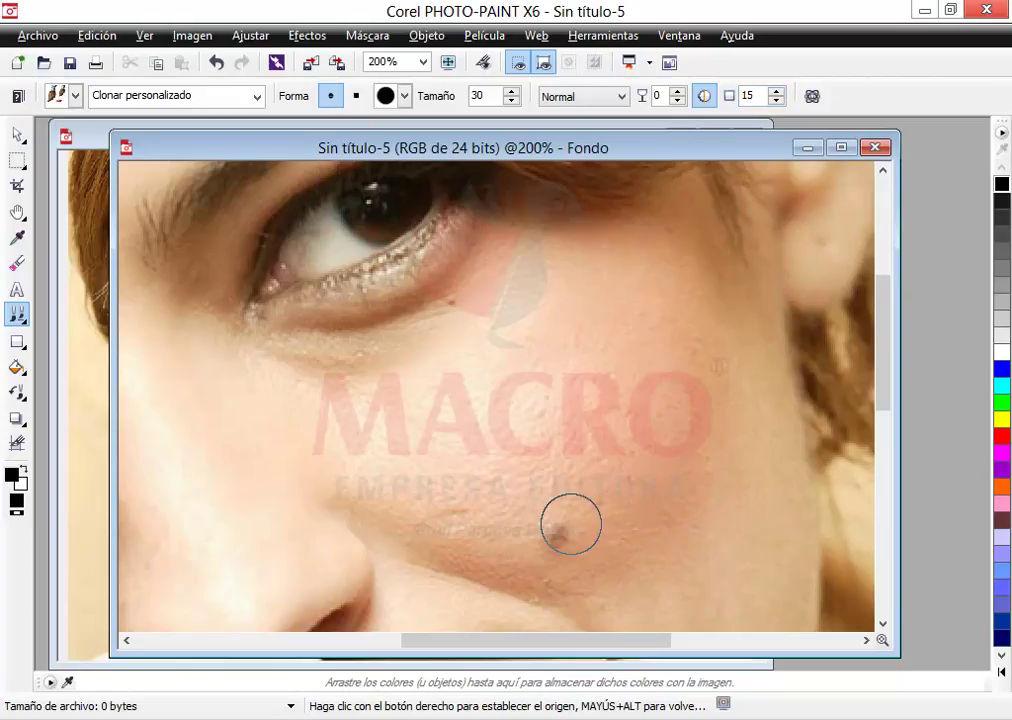
{"action": "right_click", "coordinate": [587, 481]}
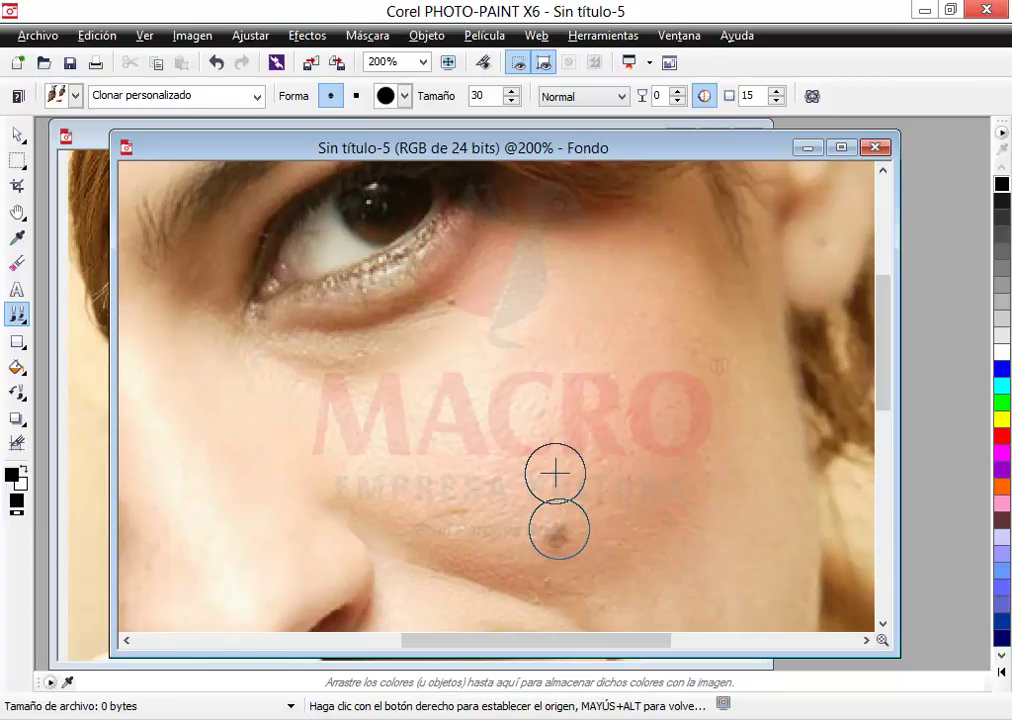
{"action": "left_click", "coordinate": [559, 528]}
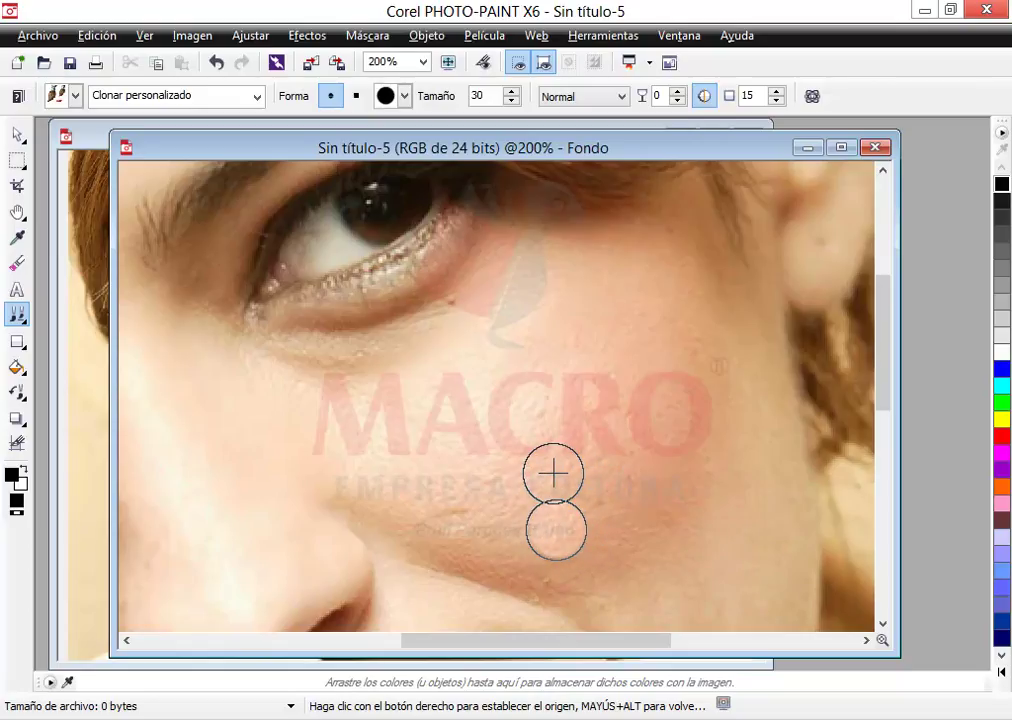
{"action": "left_click", "coordinate": [560, 532]}
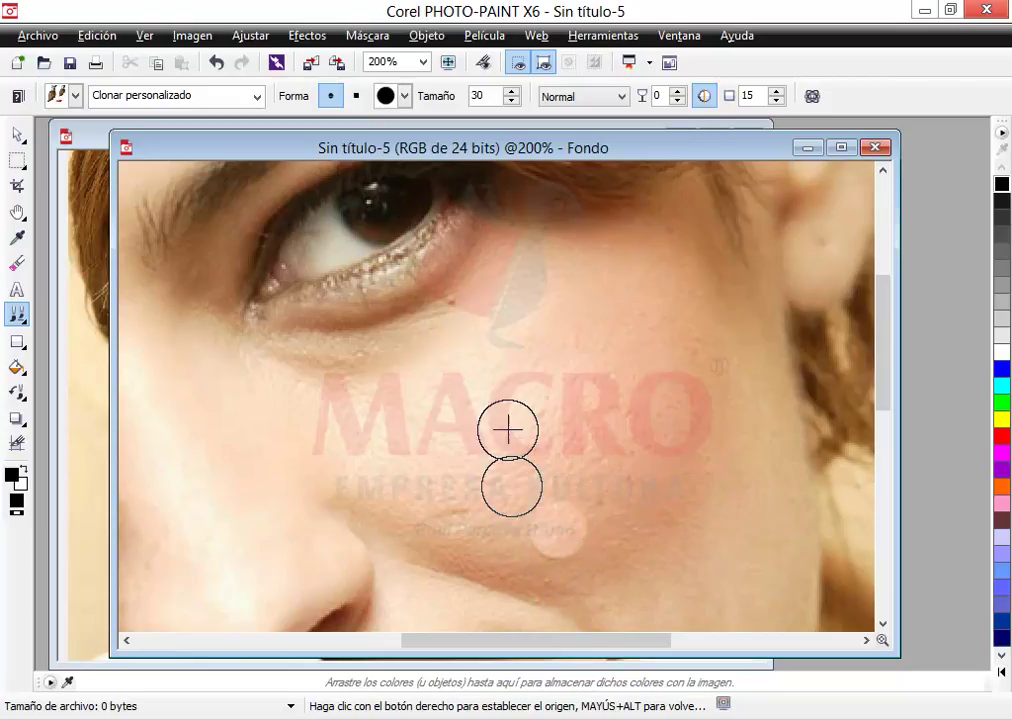
- Remove the hard-edged cloned patch over the mole with the Undo brush (Pincel deshacer) at size 30
{"action": "left_click", "coordinate": [24, 392]}
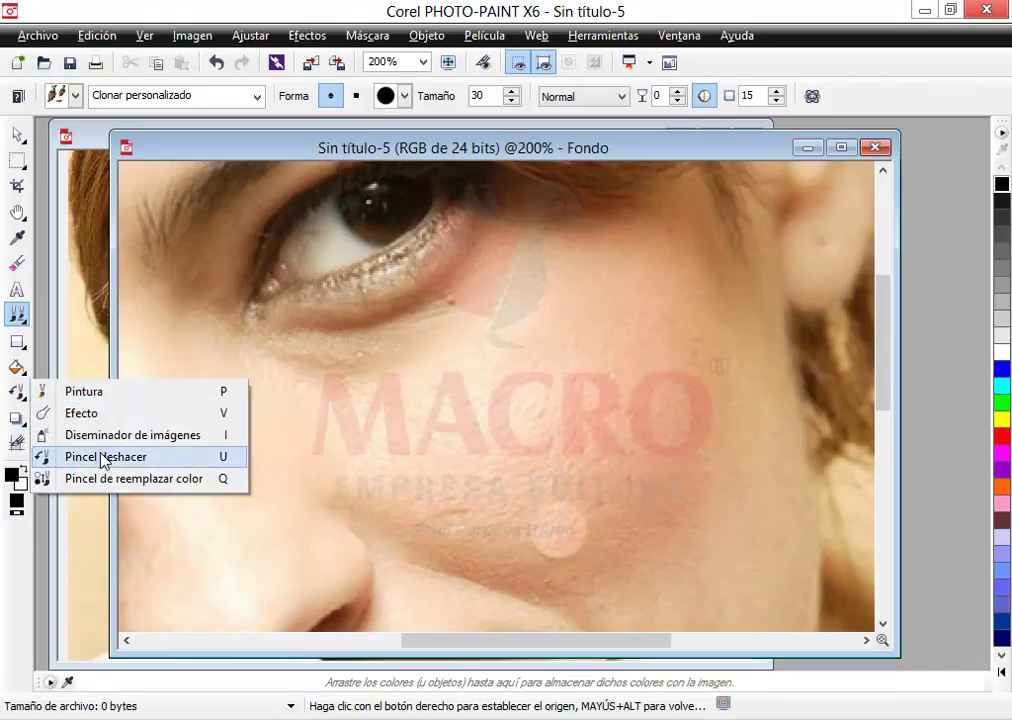
{"action": "left_click", "coordinate": [106, 459]}
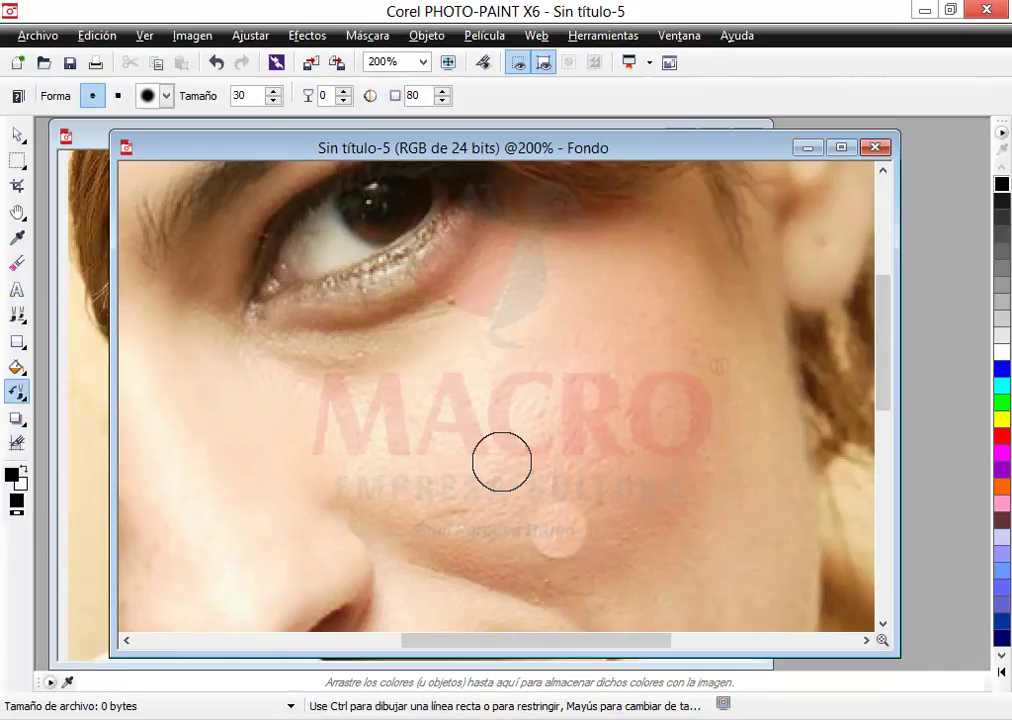
{"action": "mouse_move", "coordinate": [547, 510]}
{"action": "left_mouse_down"}
{"action": "mouse_move", "coordinate": [562, 533]}
{"action": "mouse_move", "coordinate": [533, 538]}
{"action": "mouse_move", "coordinate": [569, 523]}
{"action": "mouse_move", "coordinate": [590, 542]}
{"action": "mouse_move", "coordinate": [542, 535]}
{"action": "mouse_move", "coordinate": [561, 570]}
{"action": "mouse_move", "coordinate": [535, 538]}
{"action": "left_mouse_up"}
{"action": "left_click", "coordinate": [602, 206]}
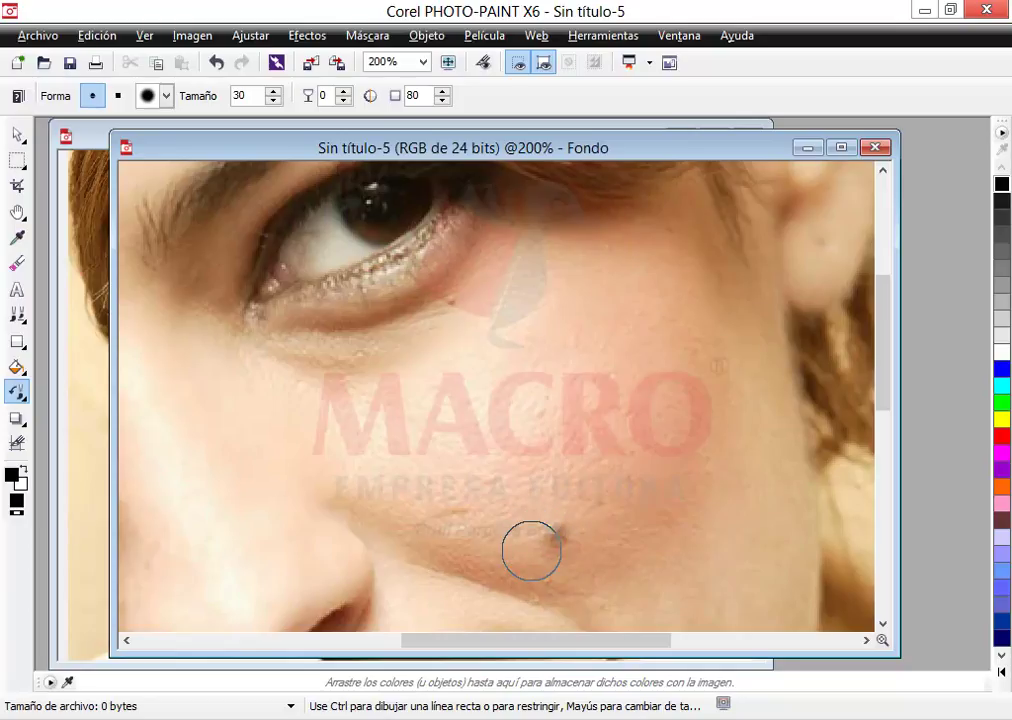
- Cover the mole by cloning the clean skin just above it, using a soft round nib at size 30 with edge softness 100
{"action": "left_click", "coordinate": [20, 318]}
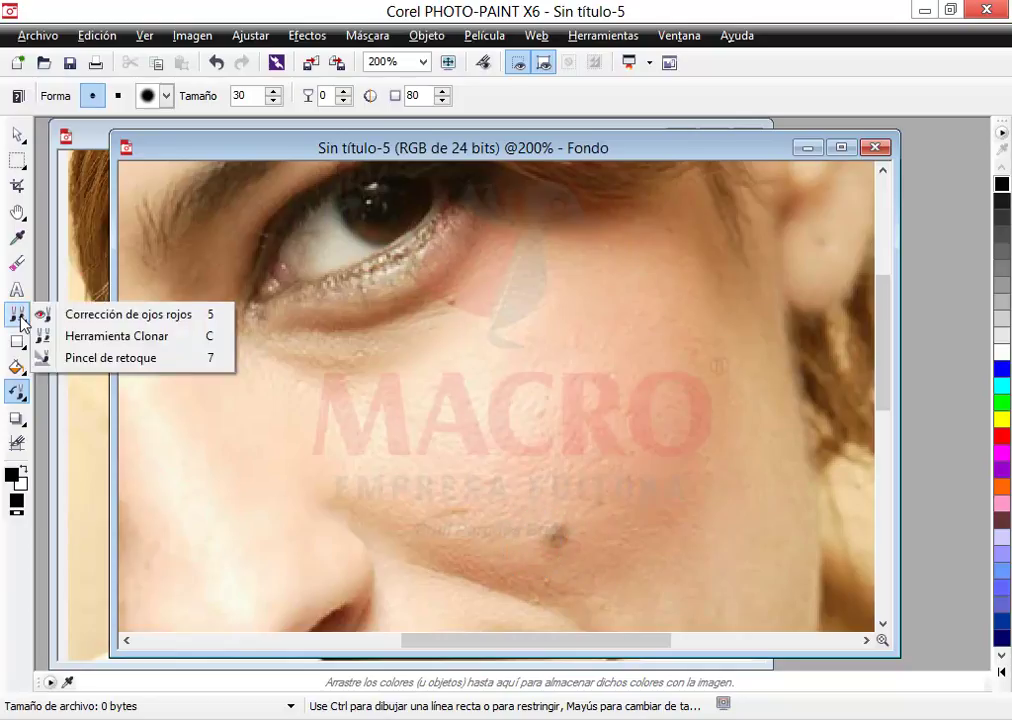
{"action": "left_click", "coordinate": [88, 340]}
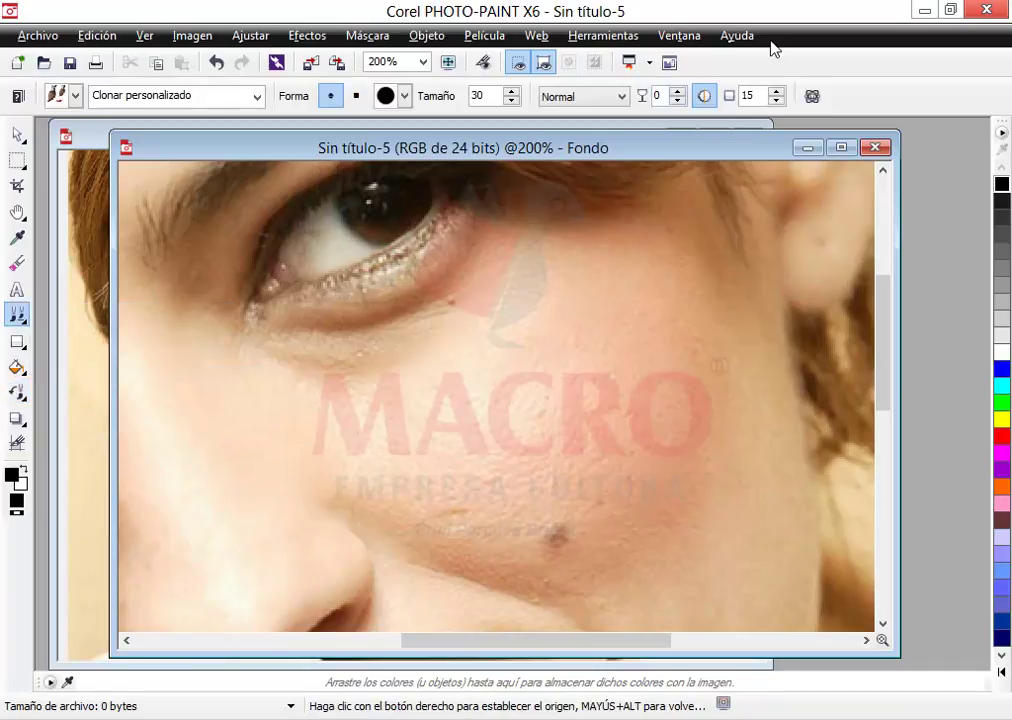
{"action": "double_click", "coordinate": [755, 96]}
{"action": "type", "text": "100"}
{"action": "key", "text": "Return"}
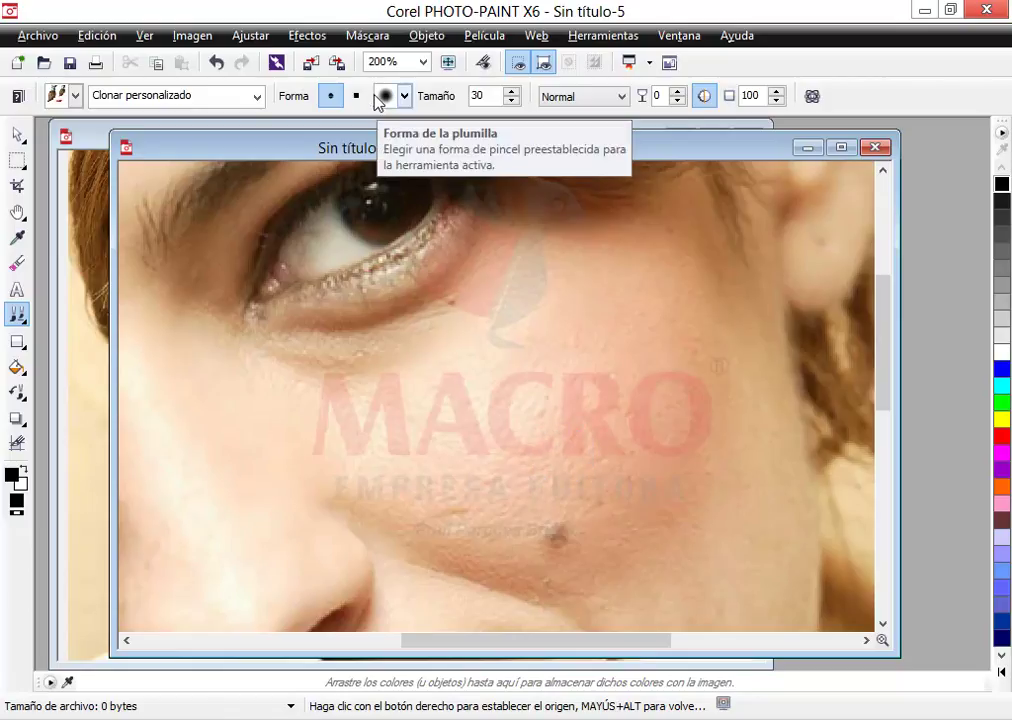
{"action": "left_click", "coordinate": [404, 96]}
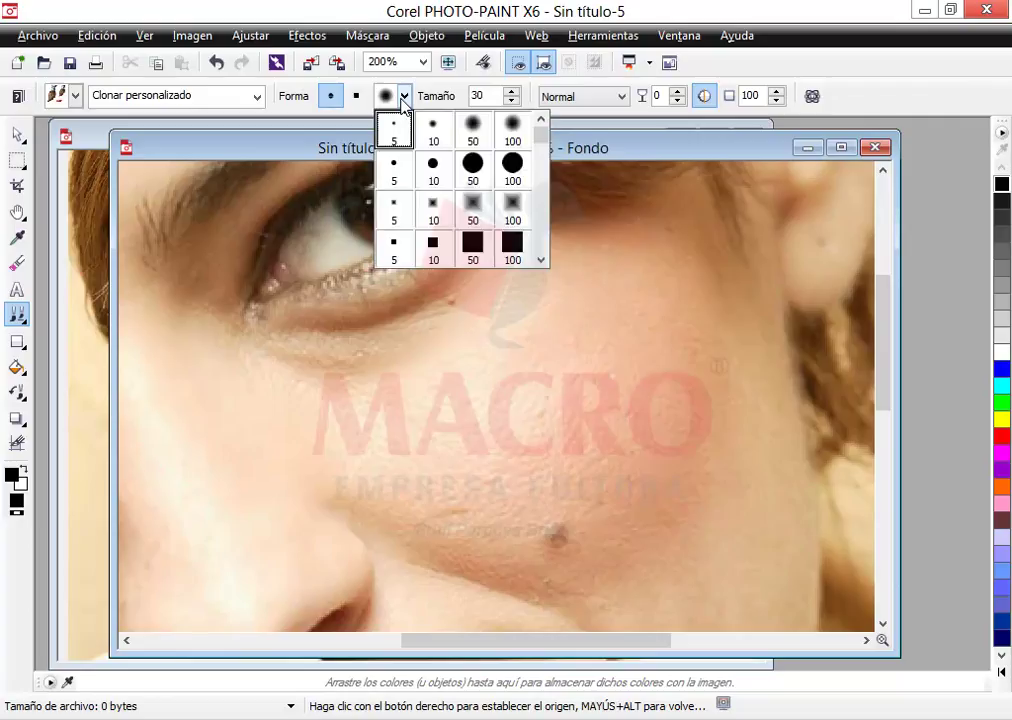
{"action": "left_click", "coordinate": [478, 133]}
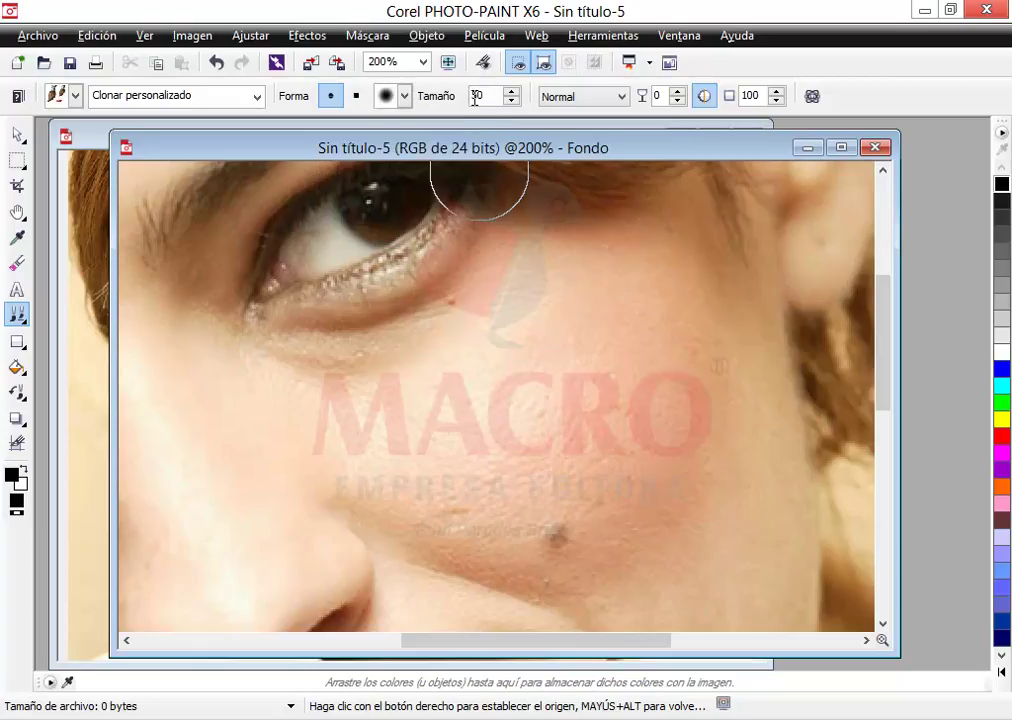
{"action": "left_click_drag", "start_coordinate": [505, 95], "coordinate": [455, 100]}
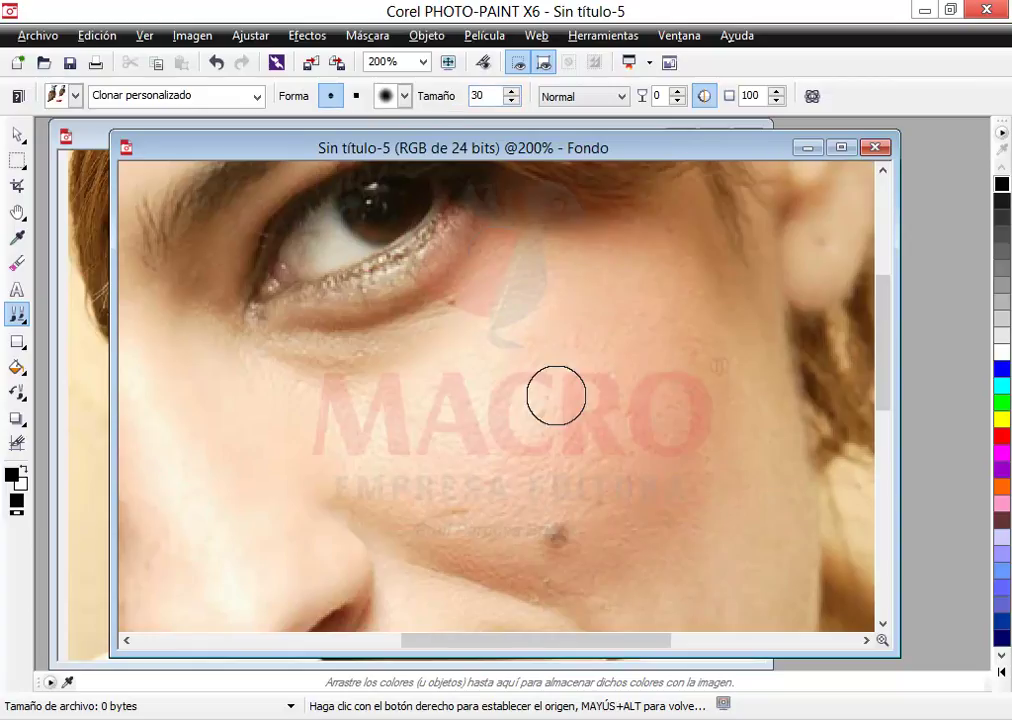
{"action": "right_click", "coordinate": [559, 484]}
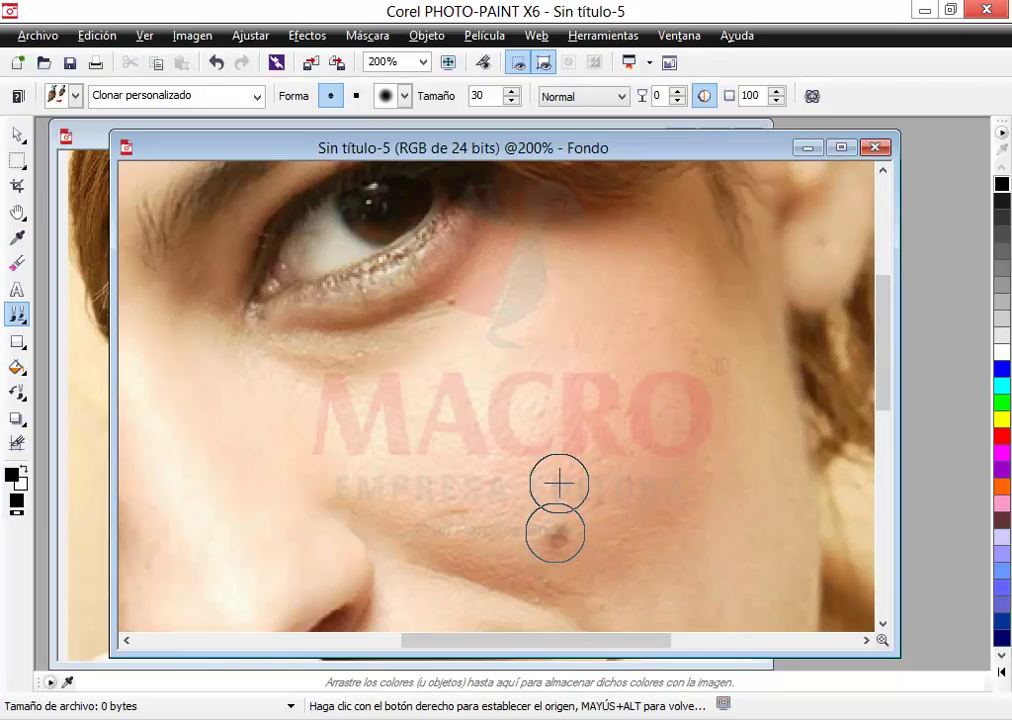
{"action": "left_click", "coordinate": [556, 533]}
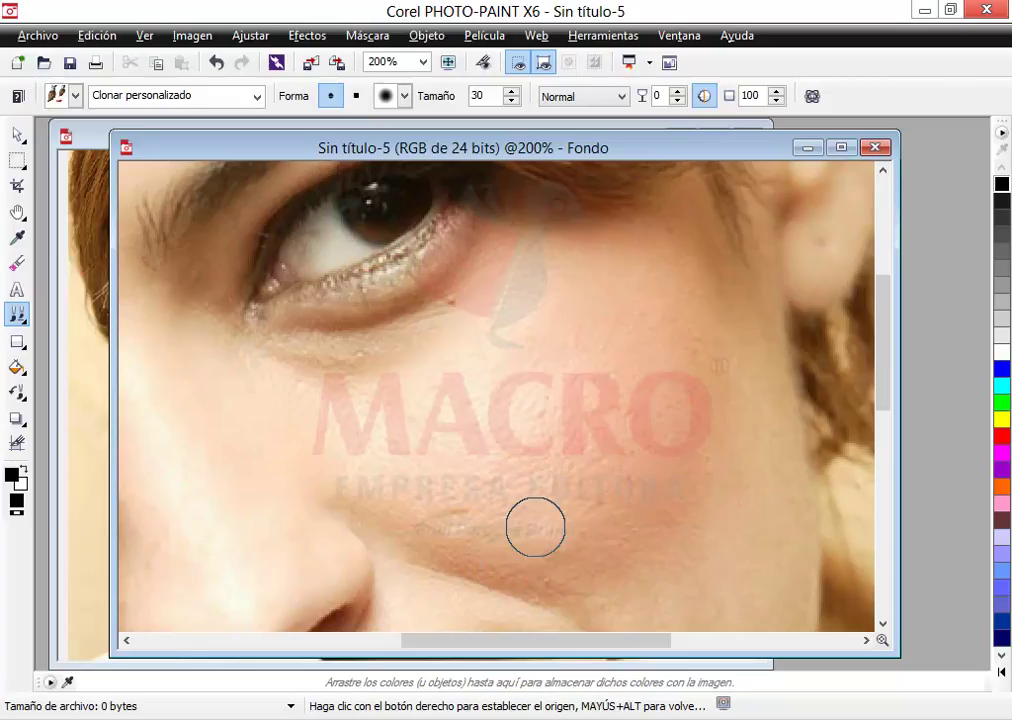
- Pick a new clone source on the skin near the covered mole and check the retouched face at 50% and 200% magnification
{"action": "right_click", "coordinate": [501, 503]}
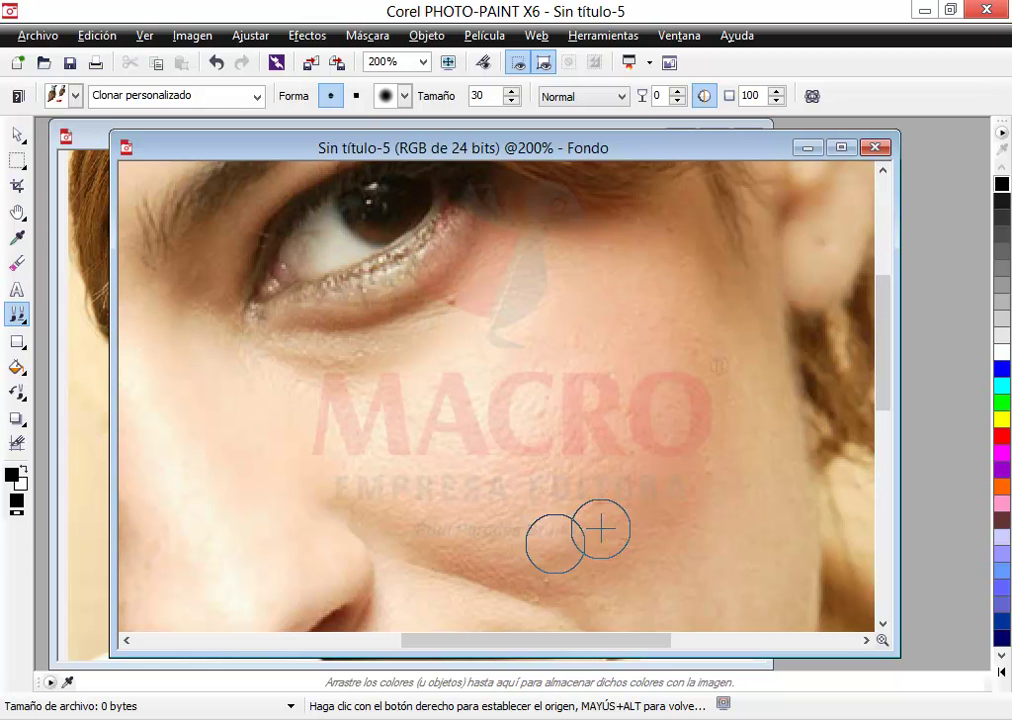
{"action": "scroll", "coordinate": [398, 553], "scroll_direction": "down", "scroll_amount": 2}
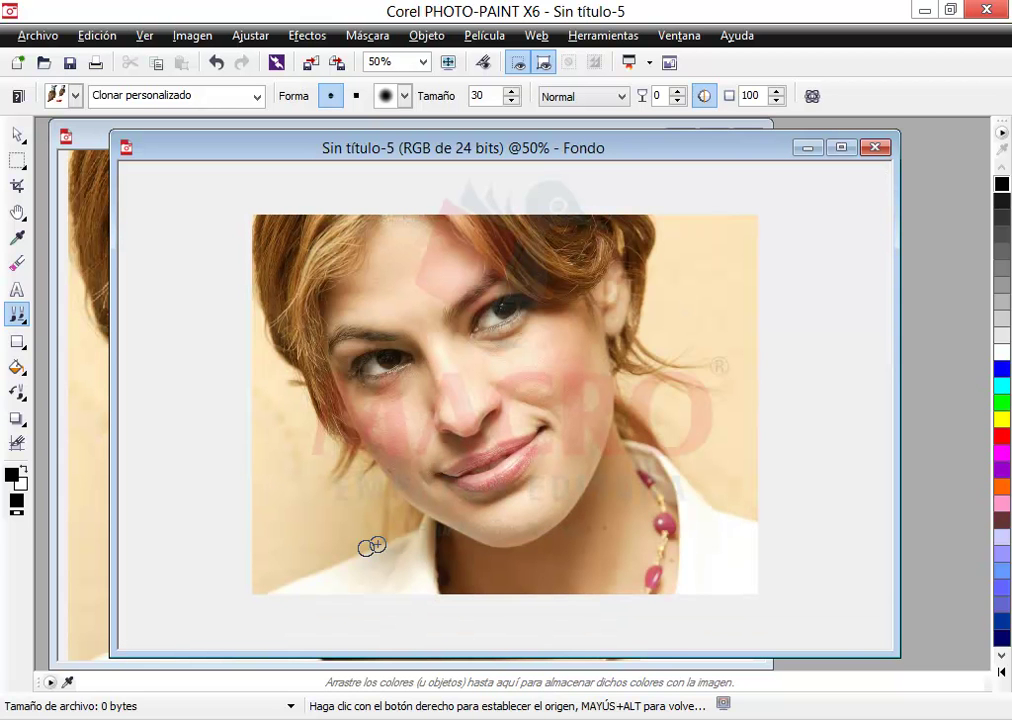
{"action": "scroll", "coordinate": [530, 390], "scroll_direction": "up", "scroll_amount": 1}
{"action": "scroll", "coordinate": [535, 389], "scroll_direction": "up", "scroll_amount": 2}
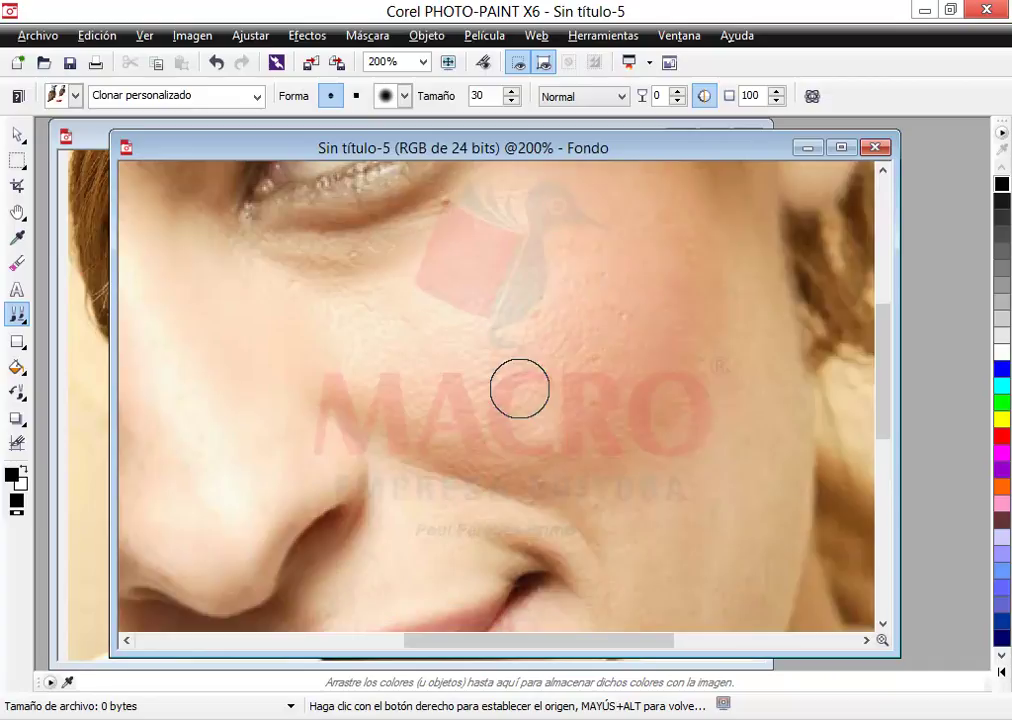
- Try to even out the cheek skin around the covered mole by cloning nearby skin with the Clone tool at size 40
{"action": "scroll", "coordinate": [517, 388], "scroll_direction": "up", "scroll_amount": 1}
{"action": "right_click", "coordinate": [538, 382]}
{"action": "scroll", "coordinate": [469, 402], "scroll_direction": "down", "scroll_amount": 1}
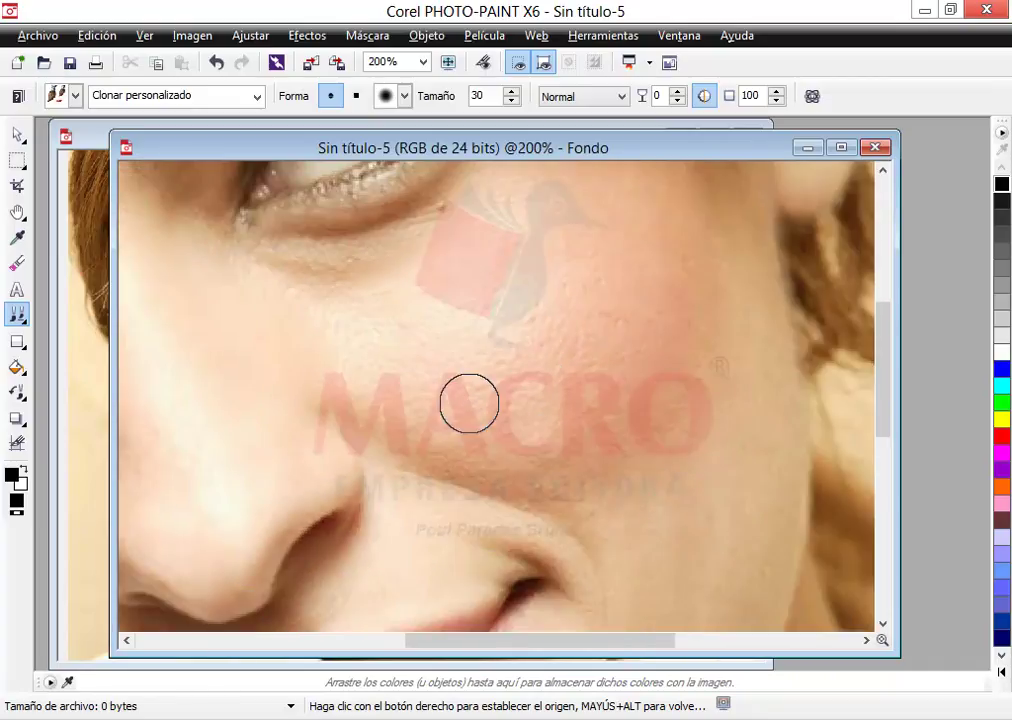
{"action": "scroll", "coordinate": [468, 402], "scroll_direction": "up", "scroll_amount": 1}
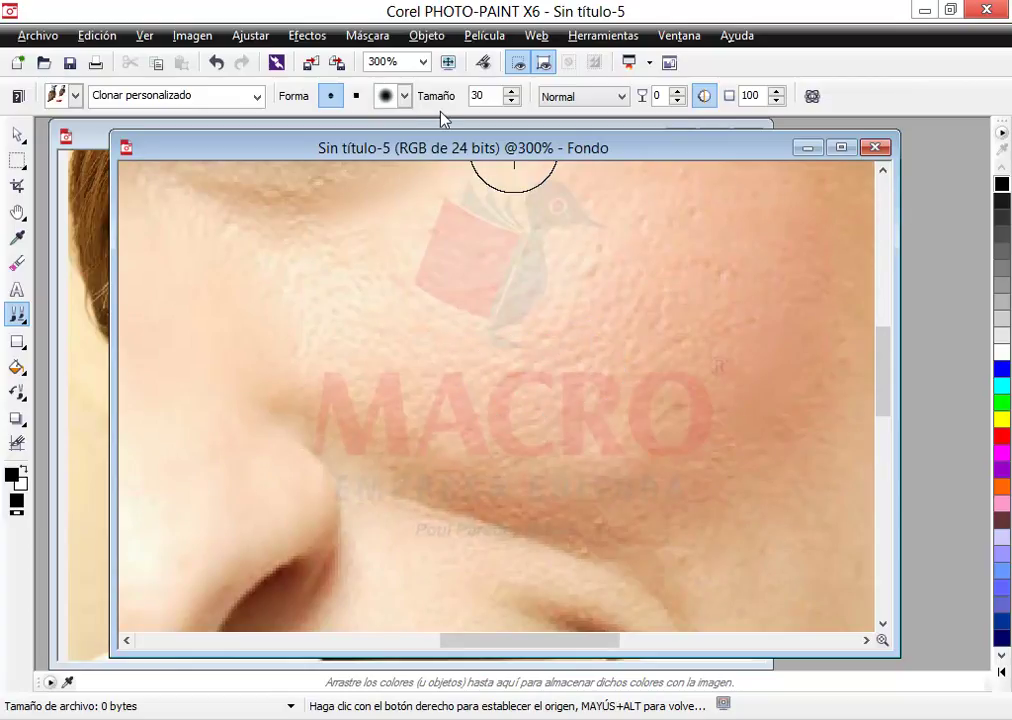
{"action": "double_click", "coordinate": [486, 96]}
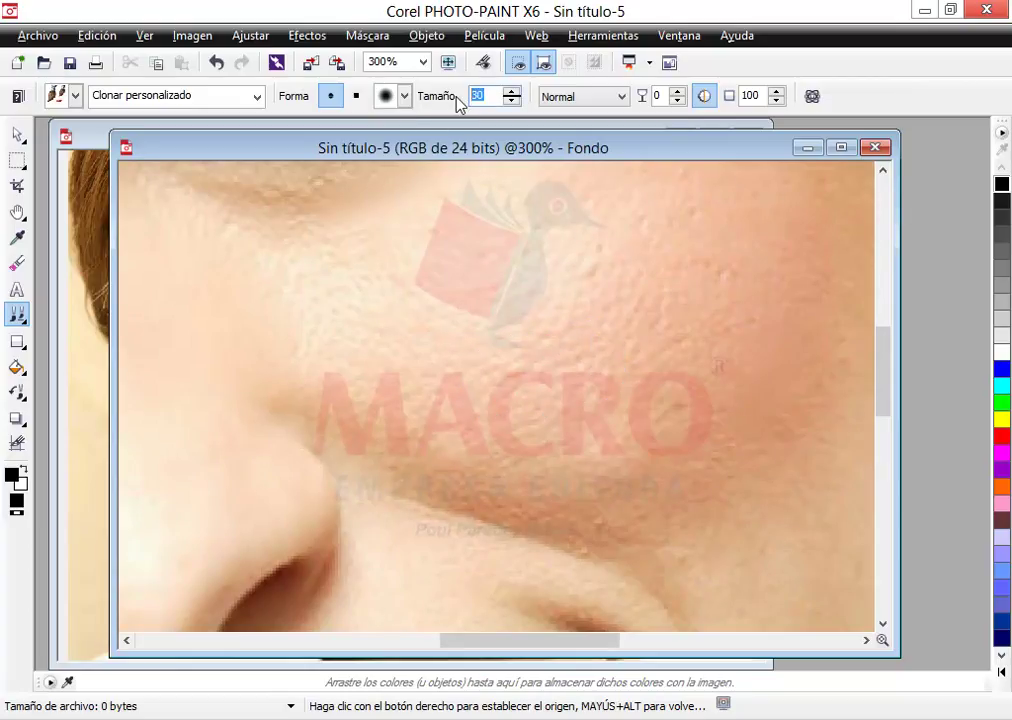
{"action": "type", "text": "50"}
{"action": "right_click", "coordinate": [553, 361]}
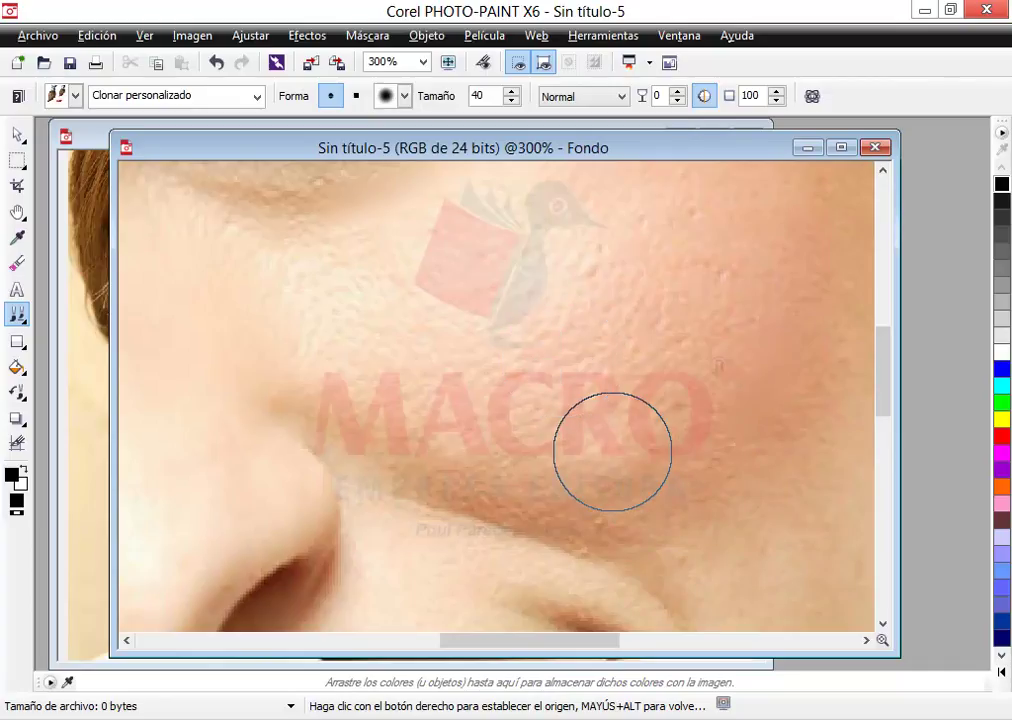
{"action": "right_click", "coordinate": [389, 367]}
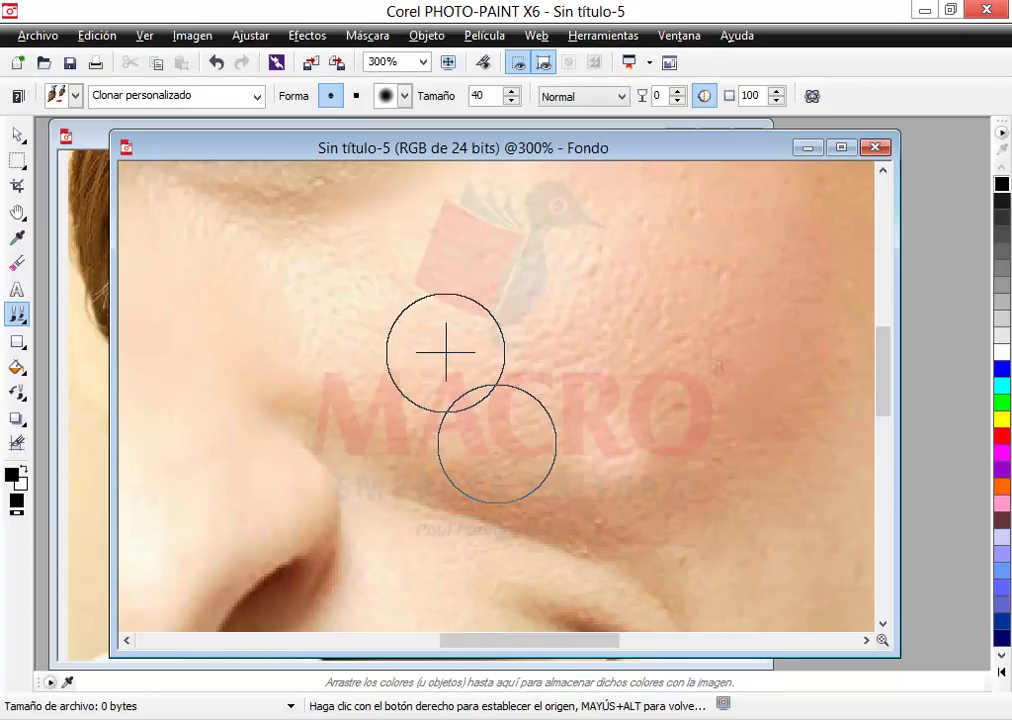
- Remove the light cloned patch beside the covered mole with the Undo brush (Pincel deshacer) at size 30
{"action": "left_click", "coordinate": [12, 399]}
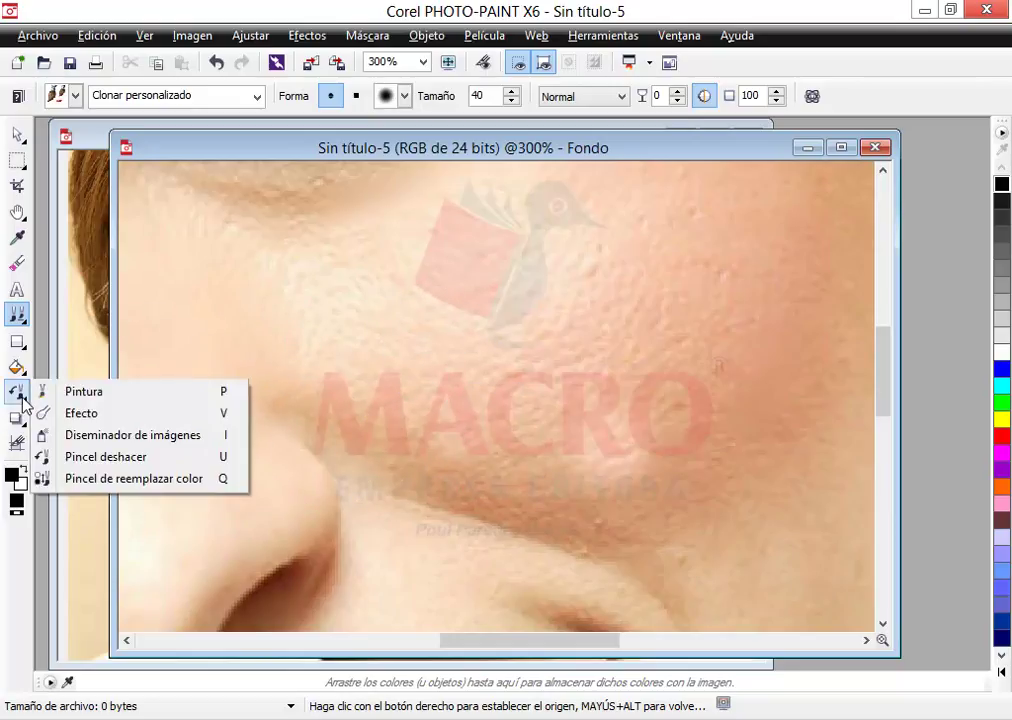
{"action": "left_click", "coordinate": [80, 456]}
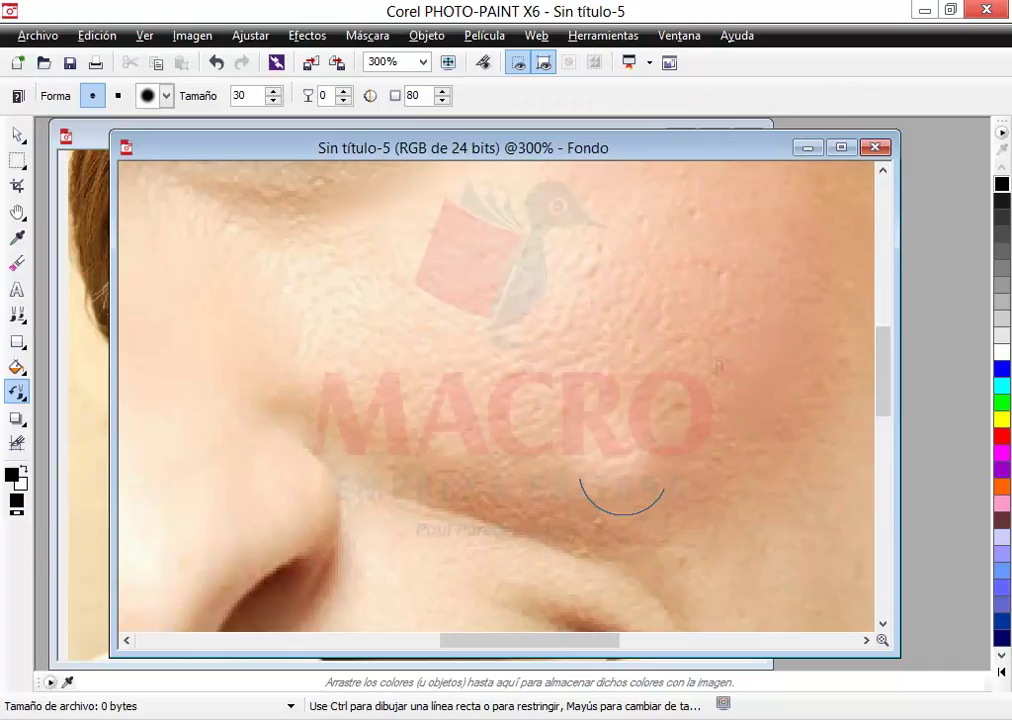
{"action": "left_click_drag", "start_coordinate": [599, 458], "coordinate": [614, 461]}
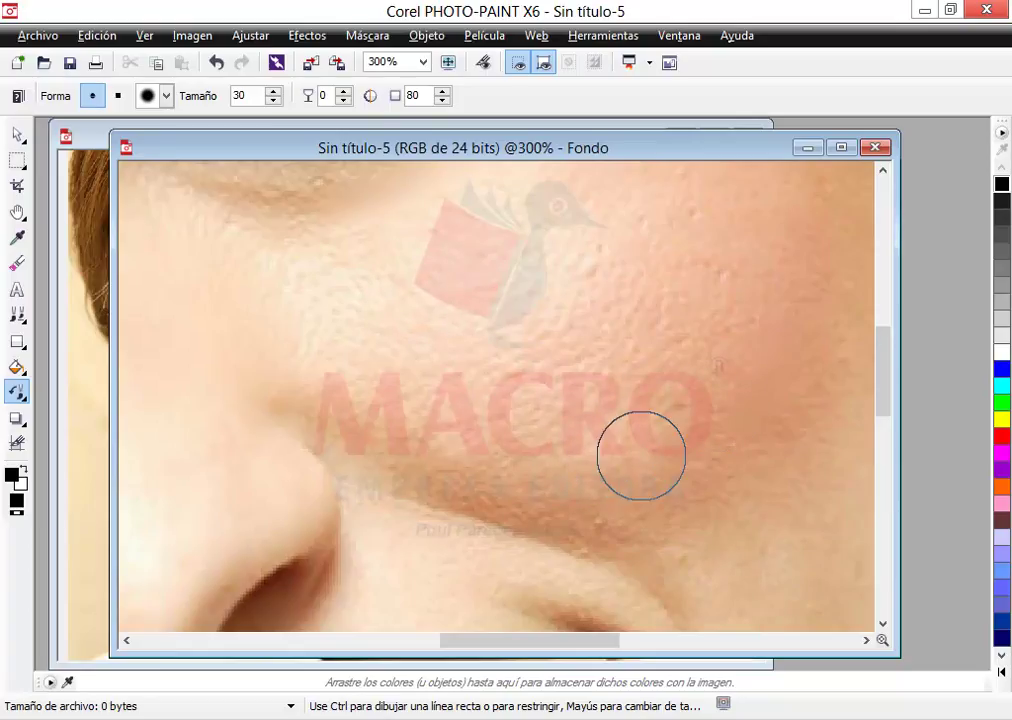
- Cover the dark mark near the jawline on the other cheek by cloning adjacent skin with the Clone tool (Herramienta Clonar) at size 20
{"action": "left_click_drag", "start_coordinate": [507, 653], "coordinate": [315, 670]}
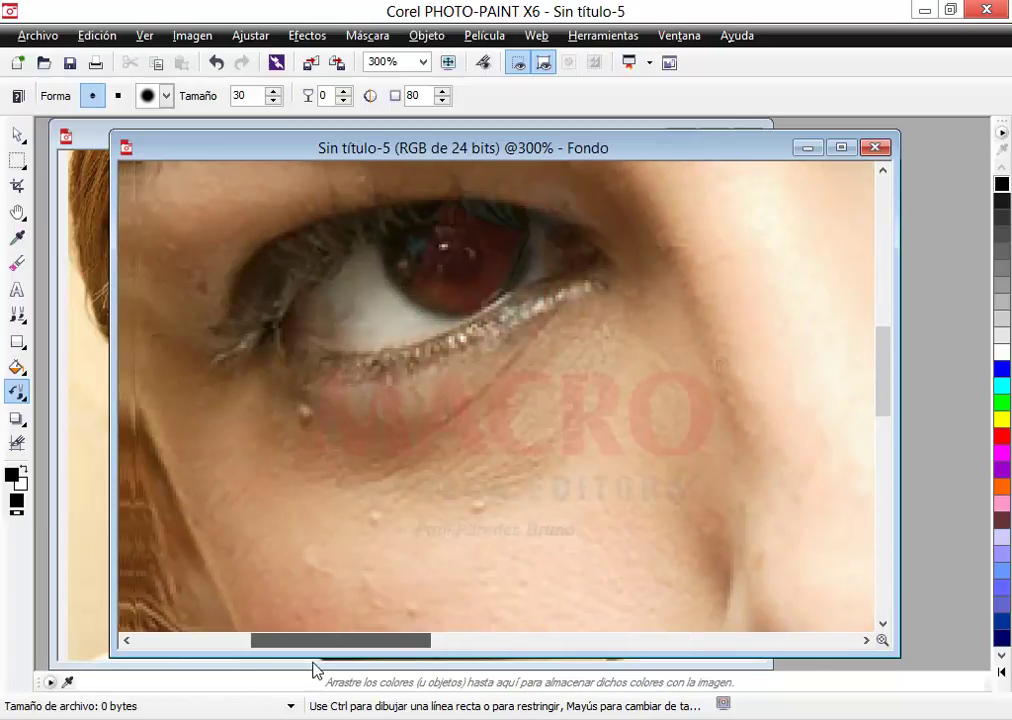
{"action": "left_click_drag", "start_coordinate": [885, 360], "coordinate": [888, 445]}
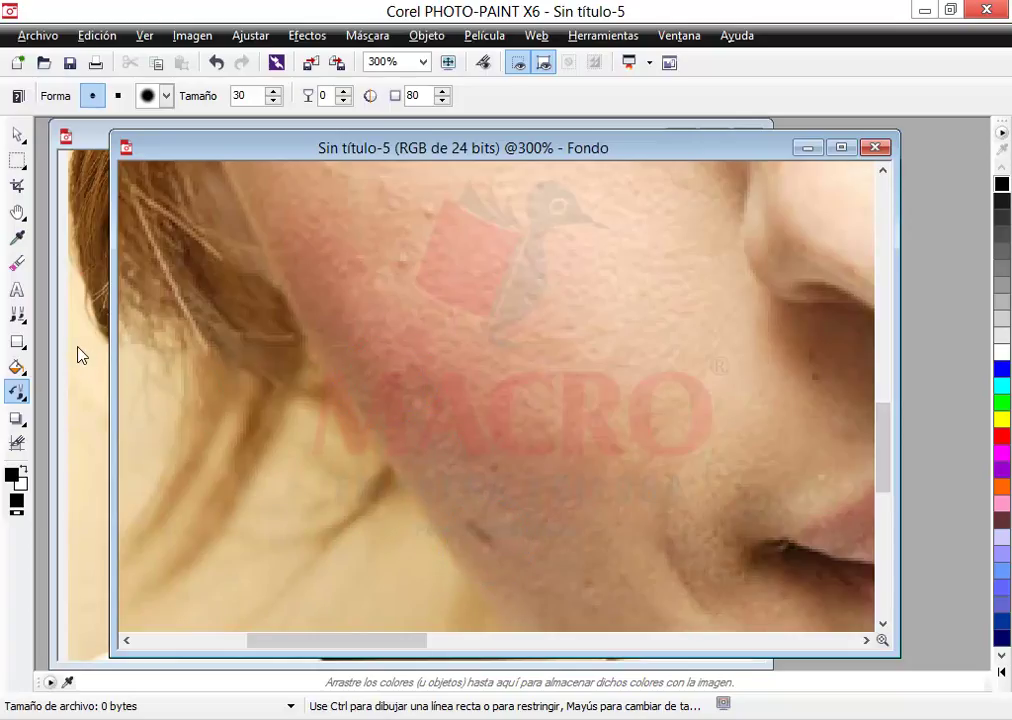
{"action": "left_click", "coordinate": [33, 317]}
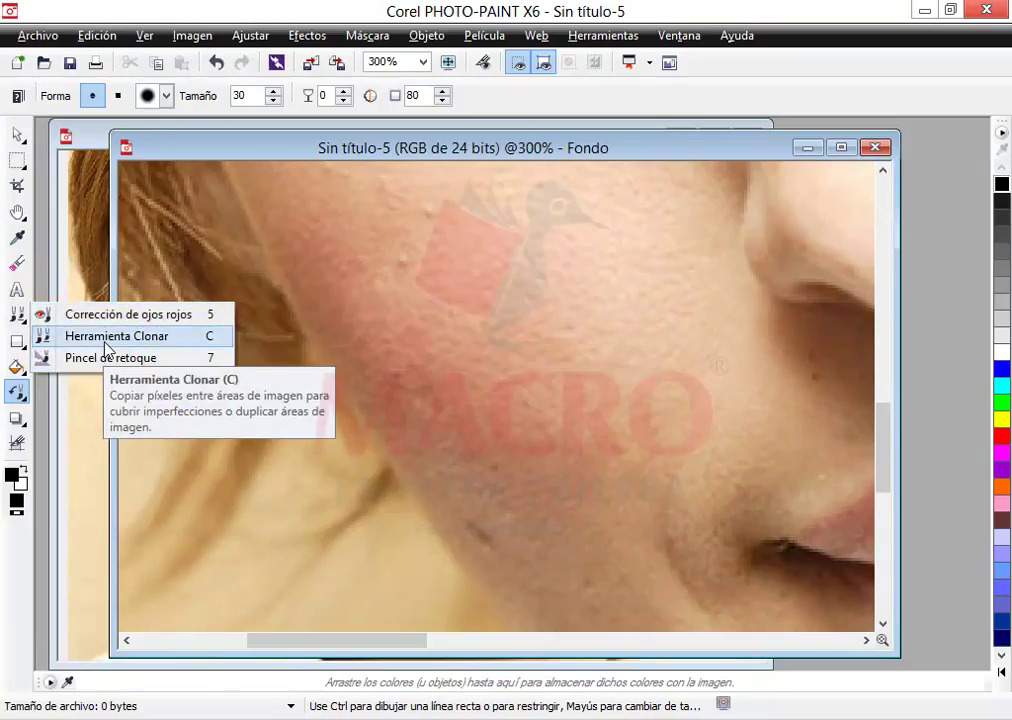
{"action": "left_click", "coordinate": [106, 341]}
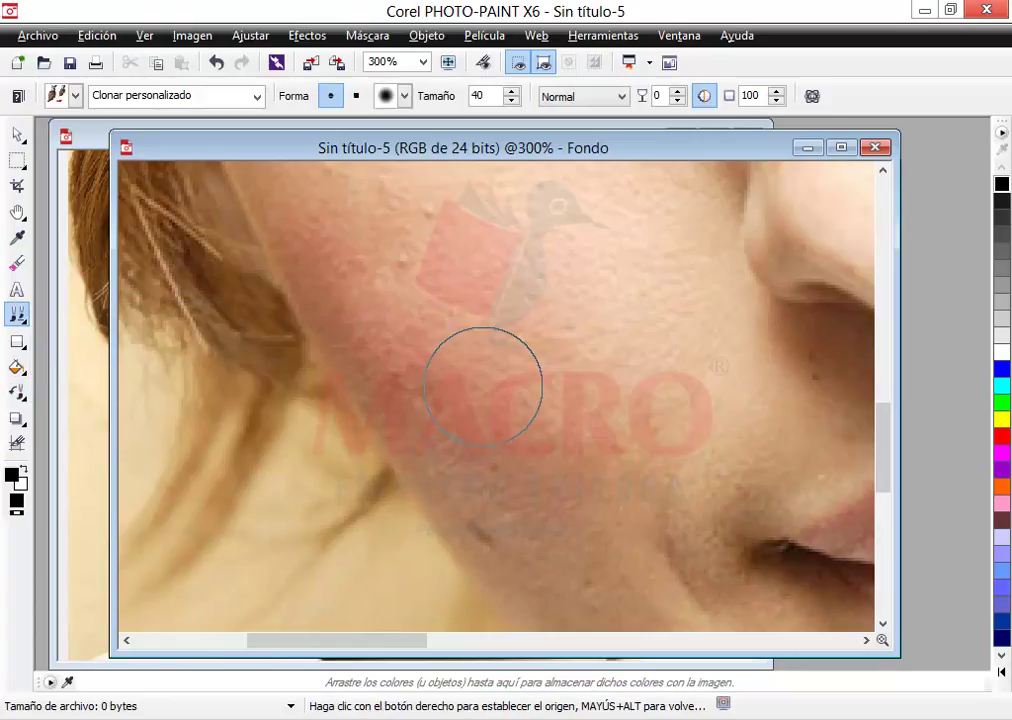
{"action": "double_click", "coordinate": [479, 95]}
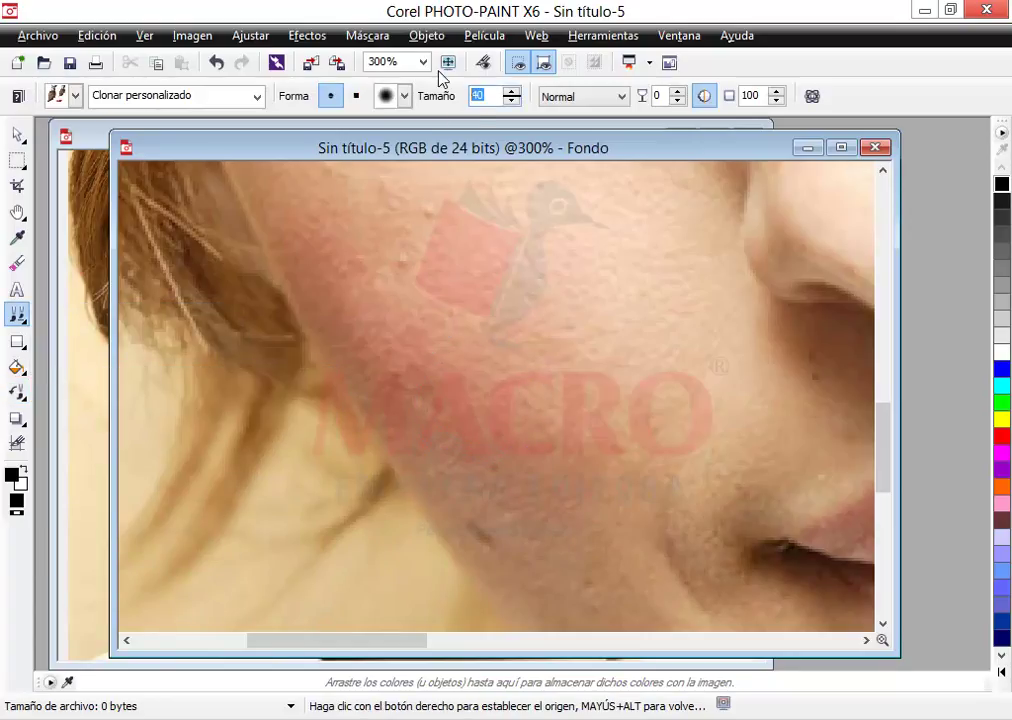
{"action": "key", "text": "Return"}
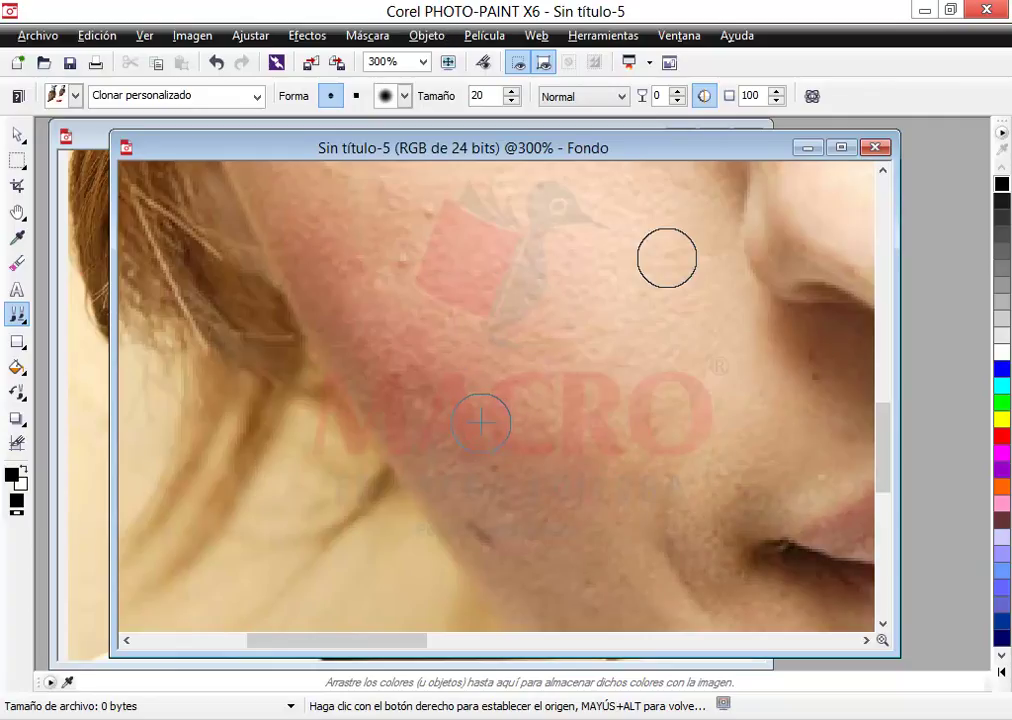
{"action": "right_click", "coordinate": [422, 402]}
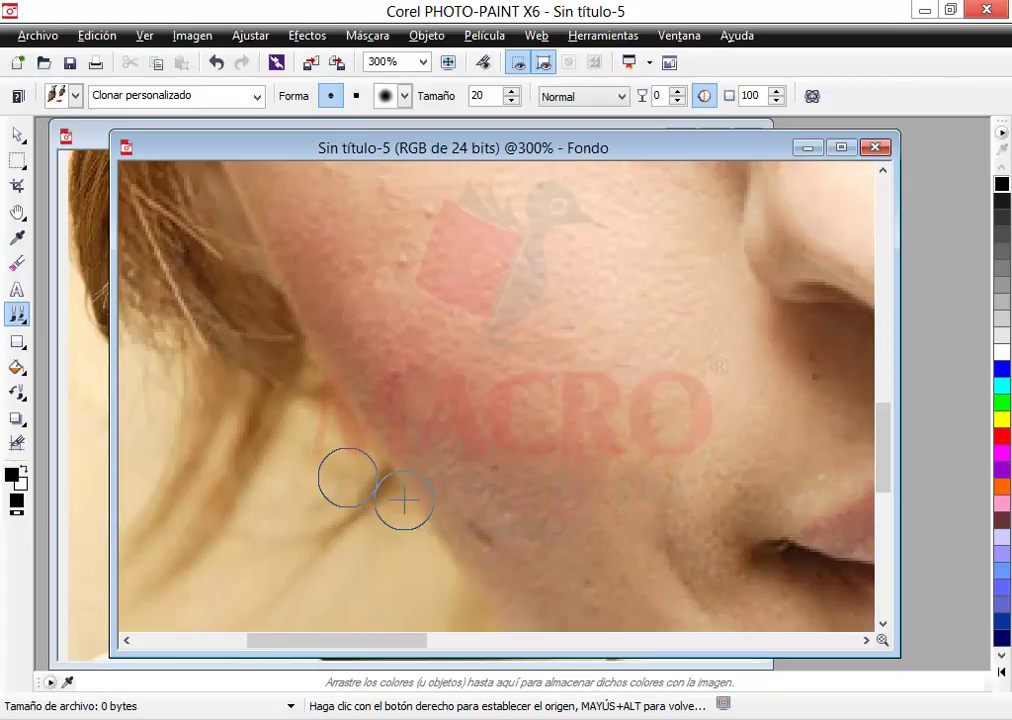
{"action": "right_click", "coordinate": [475, 528]}
{"action": "right_click", "coordinate": [534, 556]}
{"action": "left_click", "coordinate": [482, 531]}
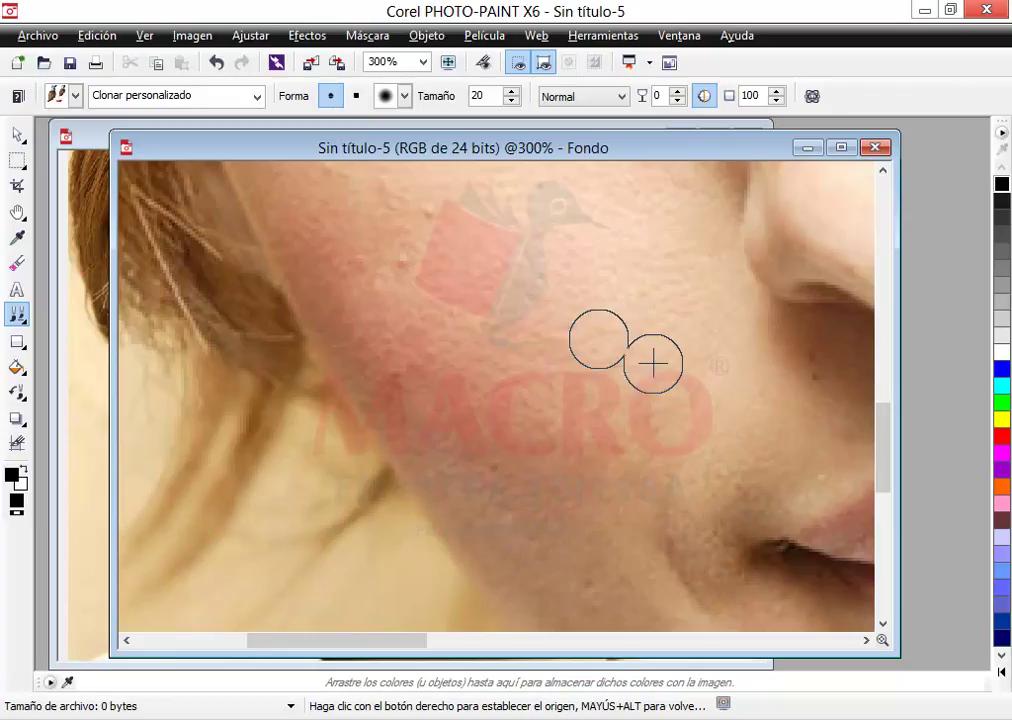
- Try to smooth the small bumps on the cheek below the eye with the retouch brush (Pincel de retoque), size 20, strength Muy alta
{"action": "key", "text": "h"}
{"action": "left_click_drag", "start_coordinate": [494, 300], "coordinate": [556, 553]}
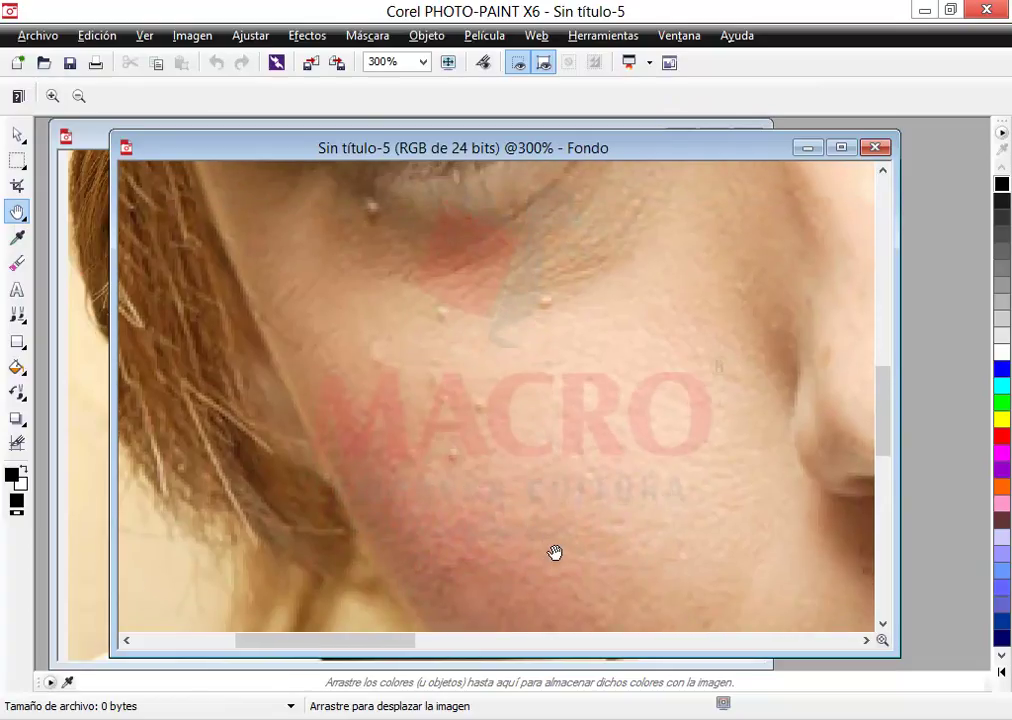
{"action": "left_click_drag", "start_coordinate": [522, 392], "coordinate": [533, 409]}
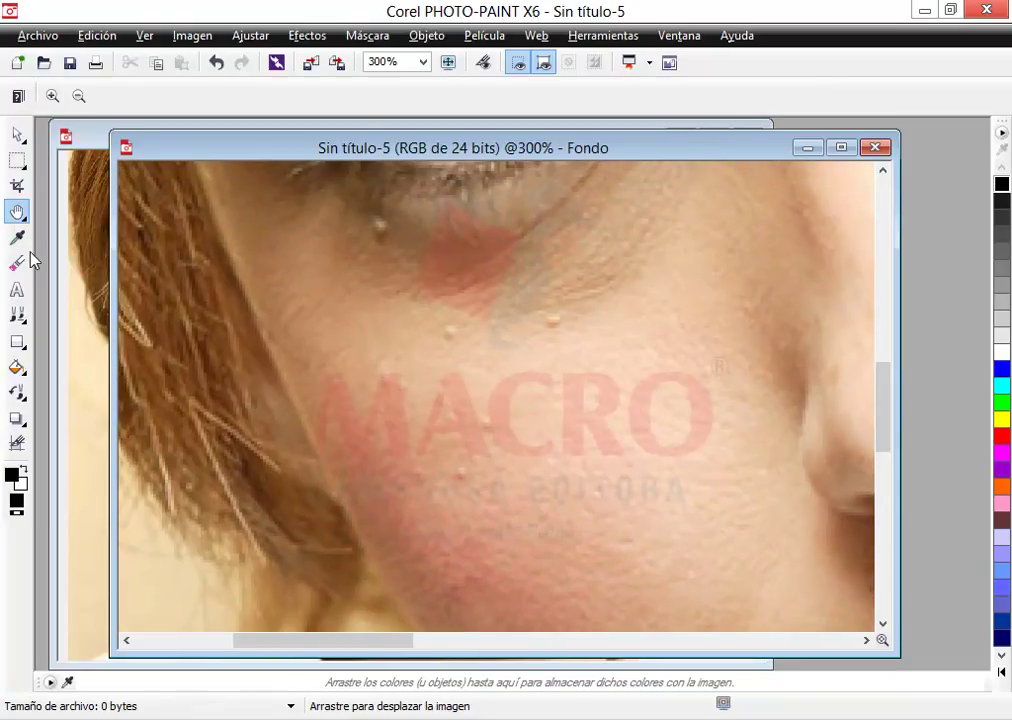
{"action": "left_click", "coordinate": [17, 315]}
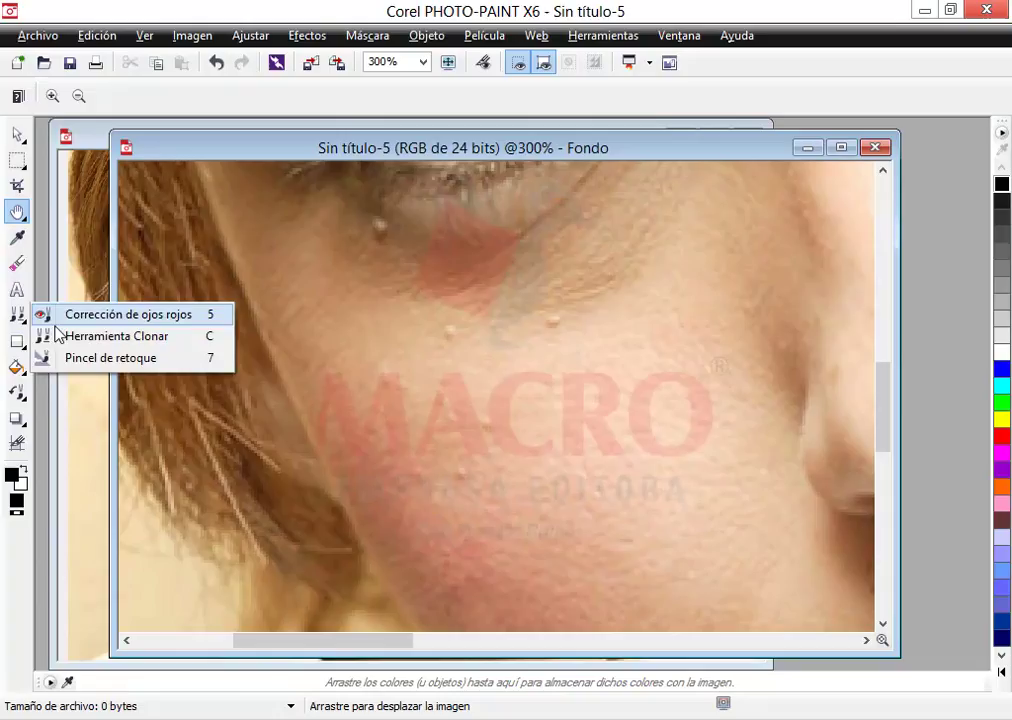
{"action": "left_click", "coordinate": [115, 358]}
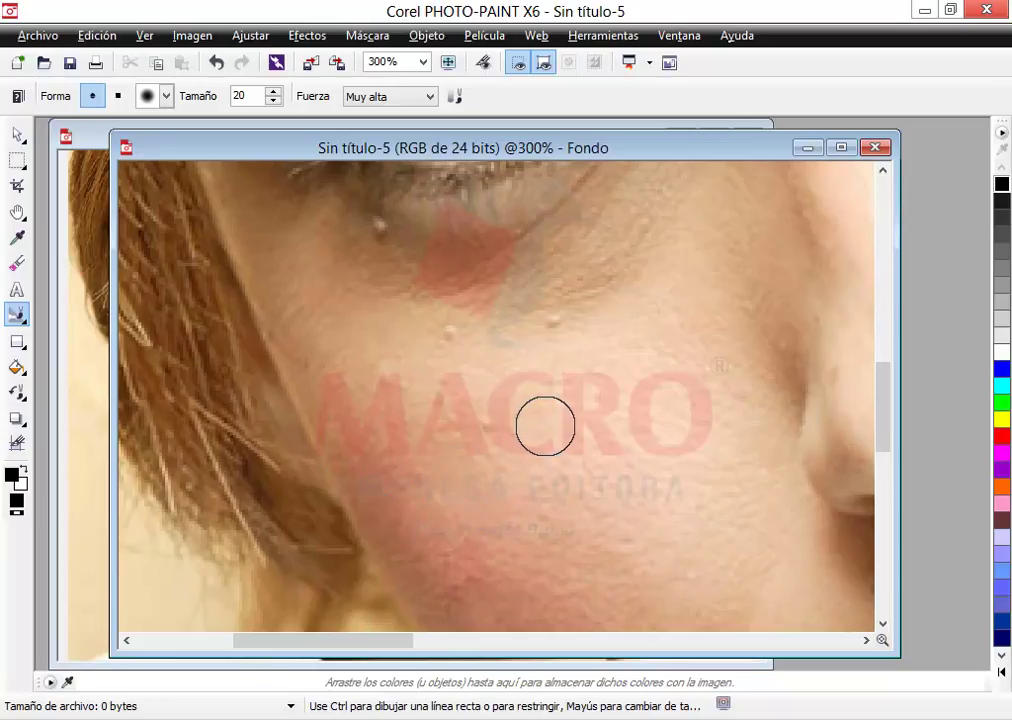
{"action": "mouse_move", "coordinate": [545, 426]}
{"action": "left_mouse_down"}
{"action": "mouse_move", "coordinate": [492, 420]}
{"action": "mouse_move", "coordinate": [425, 389]}
{"action": "mouse_move", "coordinate": [318, 390]}
{"action": "left_mouse_up"}
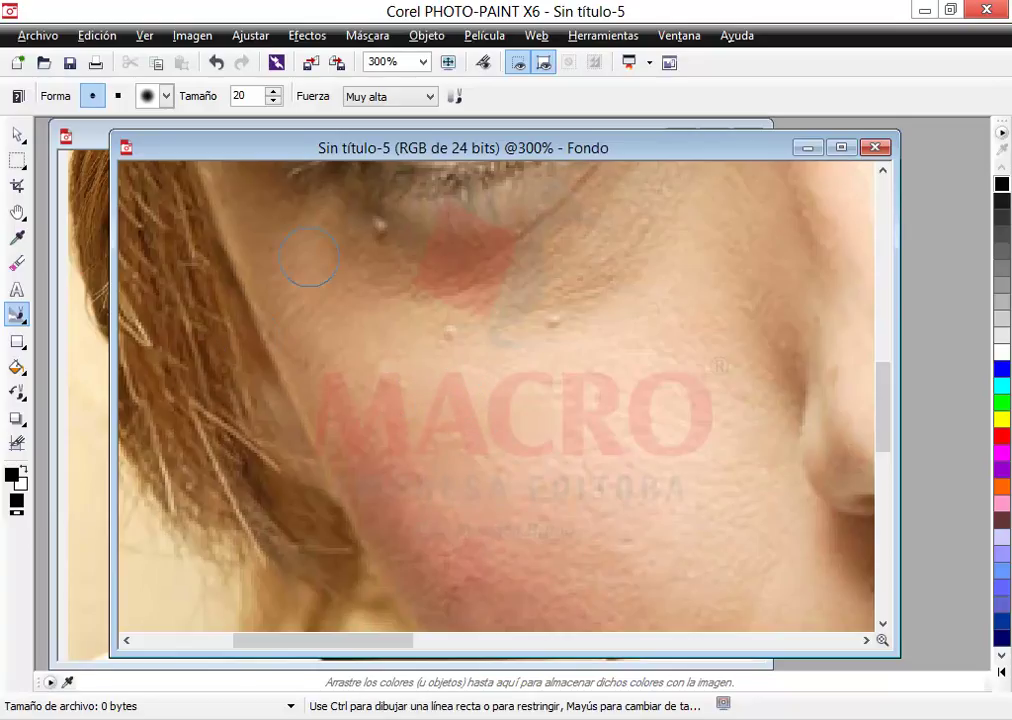
{"action": "left_click", "coordinate": [428, 97]}
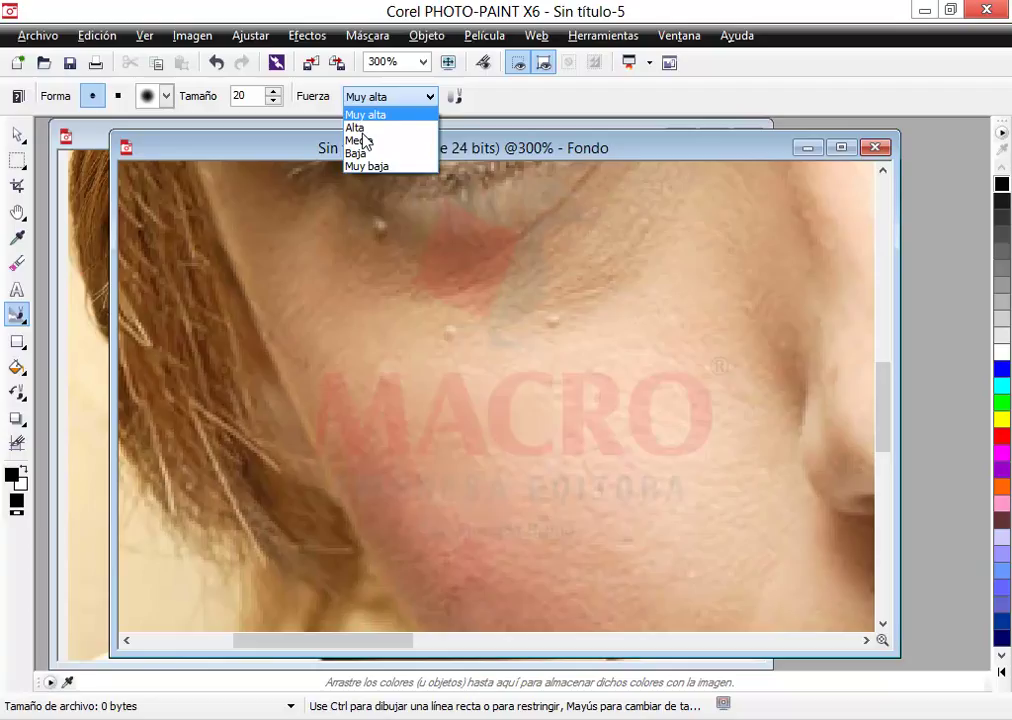
{"action": "left_click", "coordinate": [628, 150]}
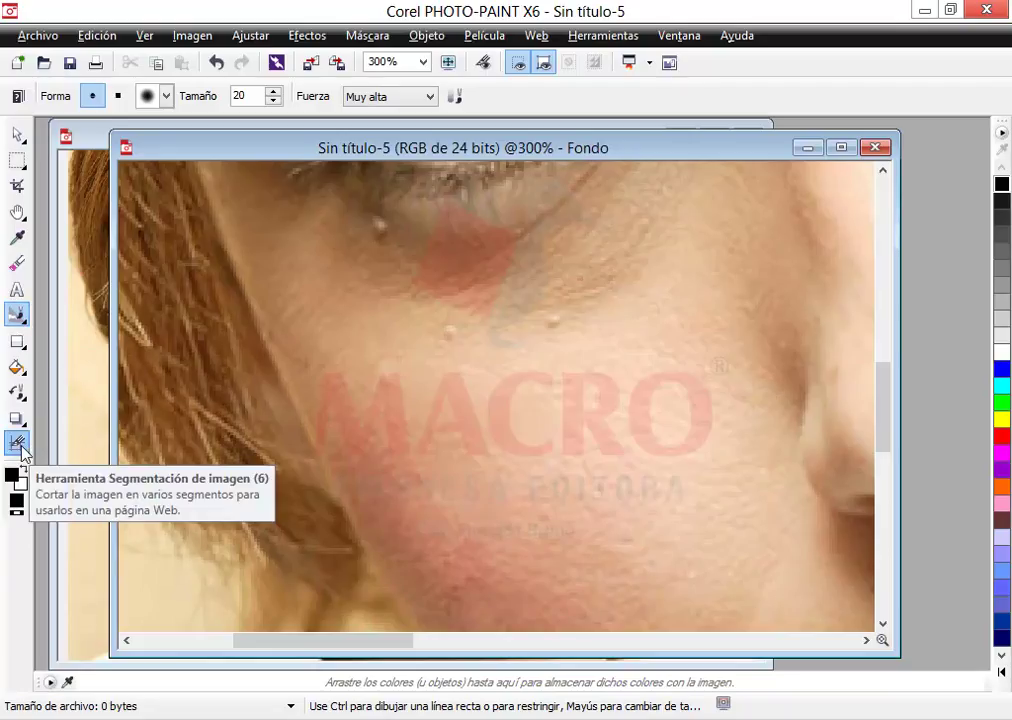
- Restore the original skin texture on the smoothed cheek with the Undo brush (Pincel deshacer) at size 30
{"action": "left_click", "coordinate": [18, 391]}
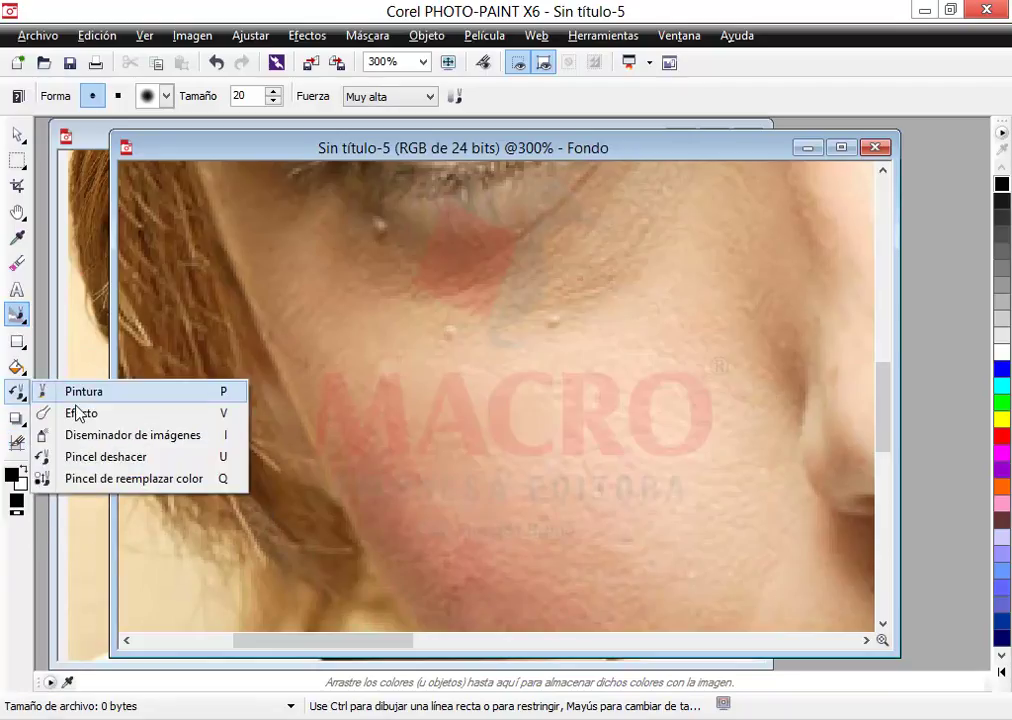
{"action": "left_click", "coordinate": [98, 460]}
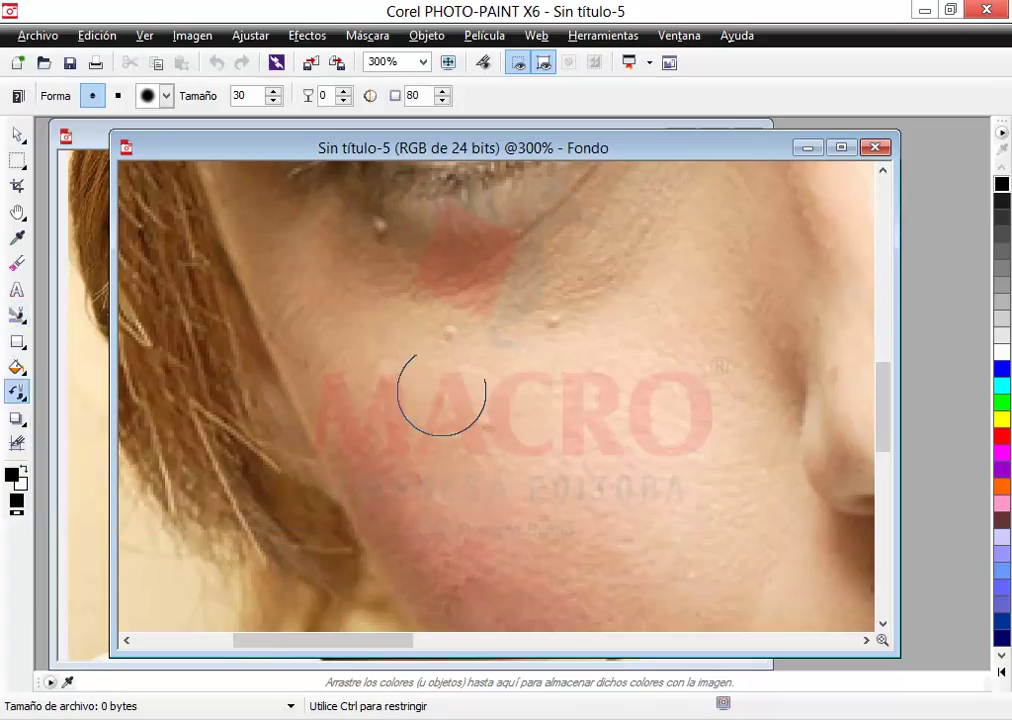
{"action": "left_click_drag", "start_coordinate": [508, 524], "coordinate": [317, 361]}
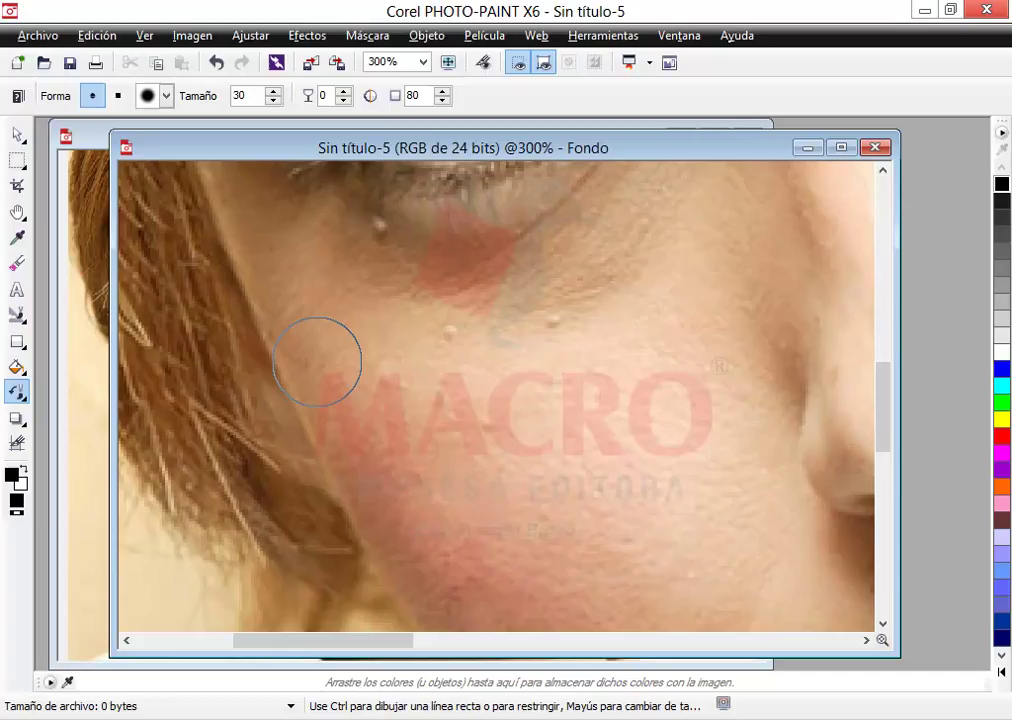
- Cover the small cheek bumps below the eye by cloning clean skin beside them with the Clone tool at size 20
{"action": "left_click", "coordinate": [14, 318]}
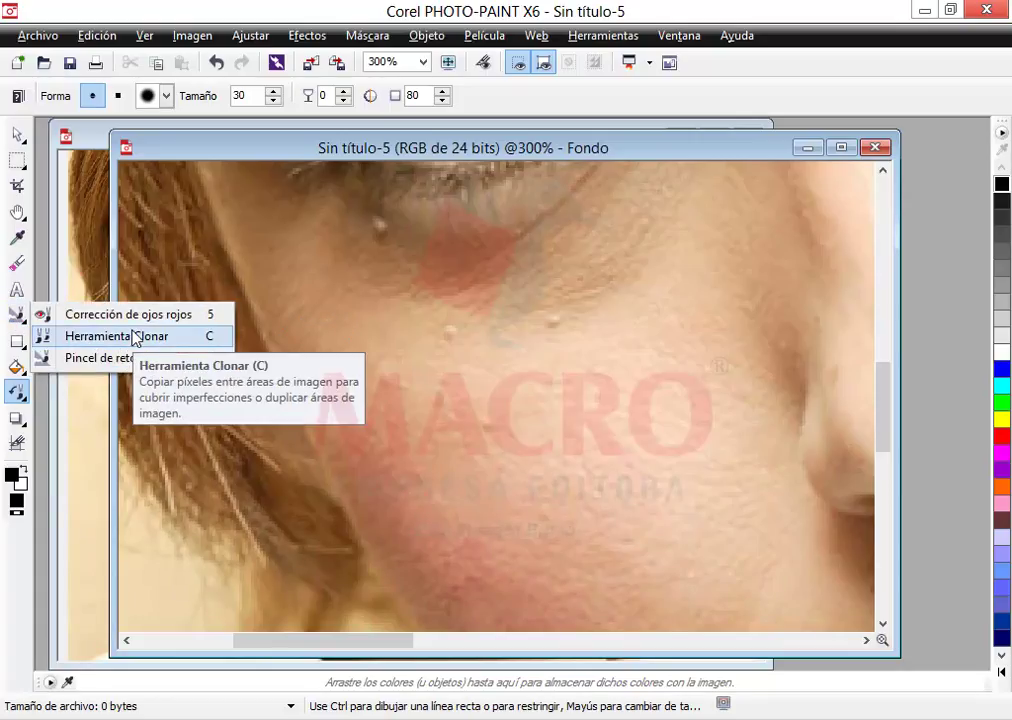
{"action": "left_click", "coordinate": [133, 337]}
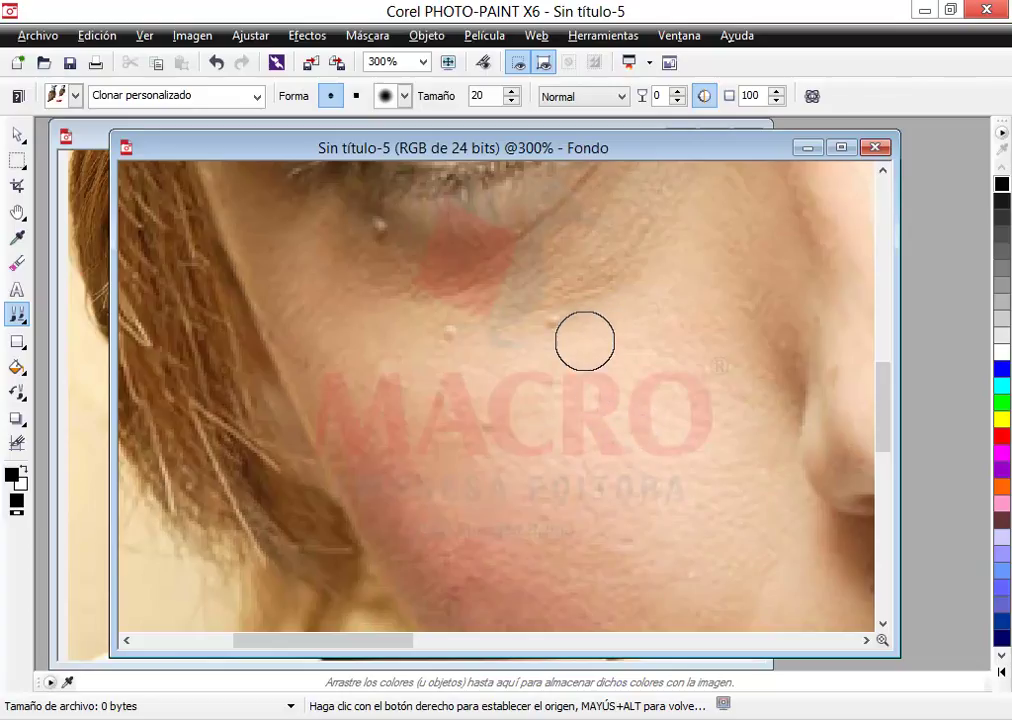
{"action": "right_click", "coordinate": [531, 419]}
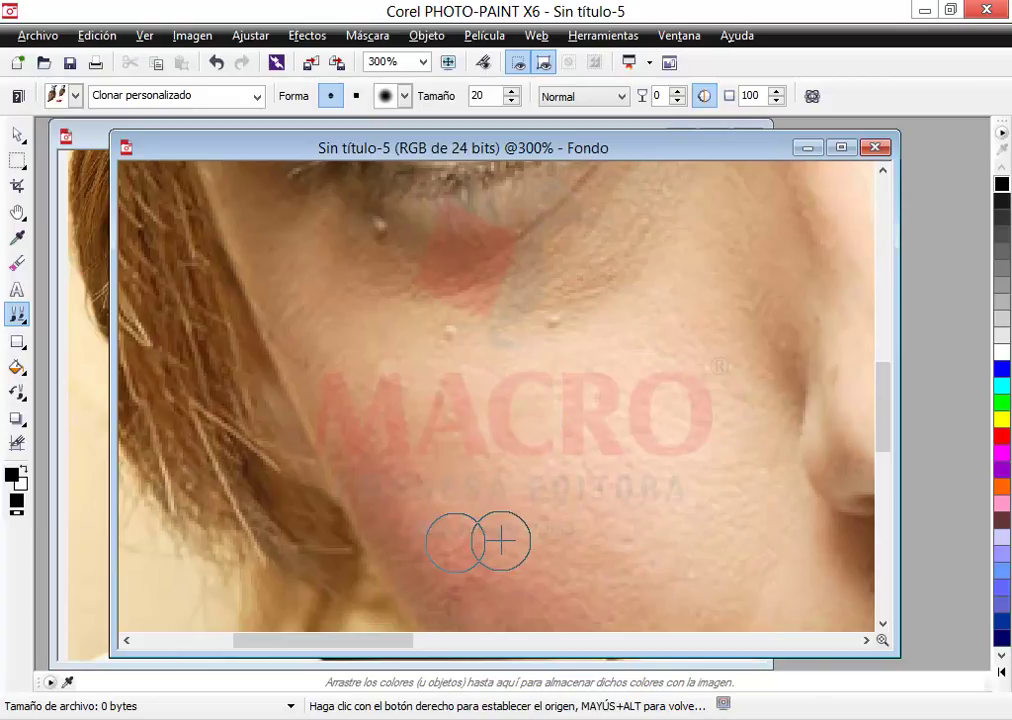
- Move the retouched copy's window aside and compare it with the original portrait, examining the original mole at 300% magnification
{"action": "scroll", "coordinate": [528, 546], "scroll_direction": "down", "scroll_amount": 1}
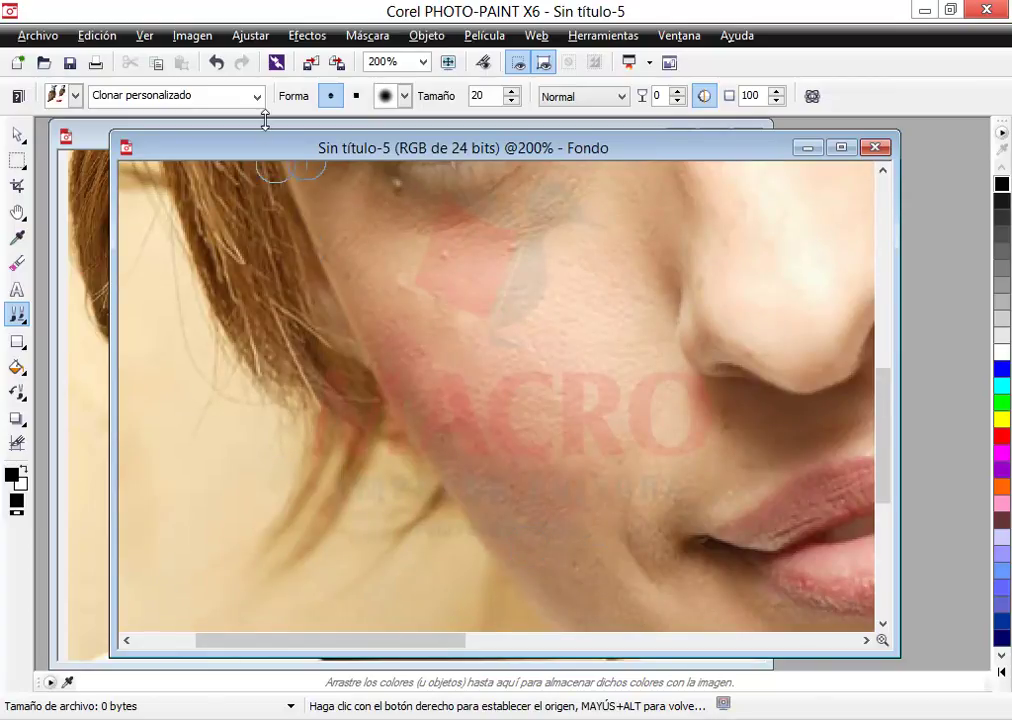
{"action": "left_click_drag", "start_coordinate": [270, 145], "coordinate": [569, 160]}
{"action": "left_click", "coordinate": [326, 140]}
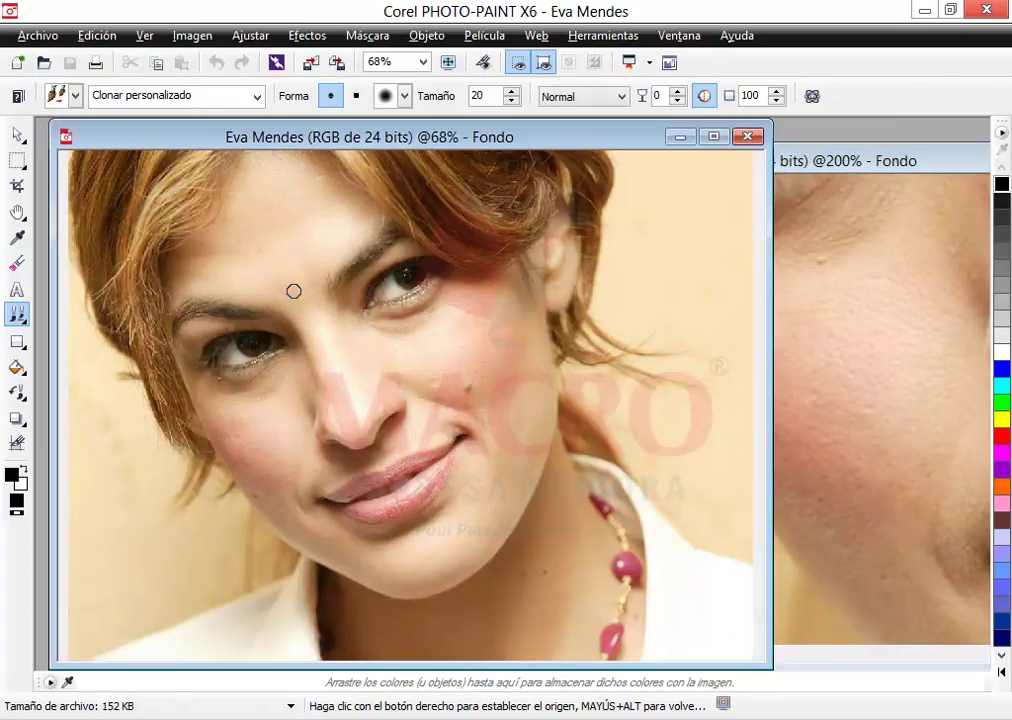
{"action": "left_click", "coordinate": [17, 211]}
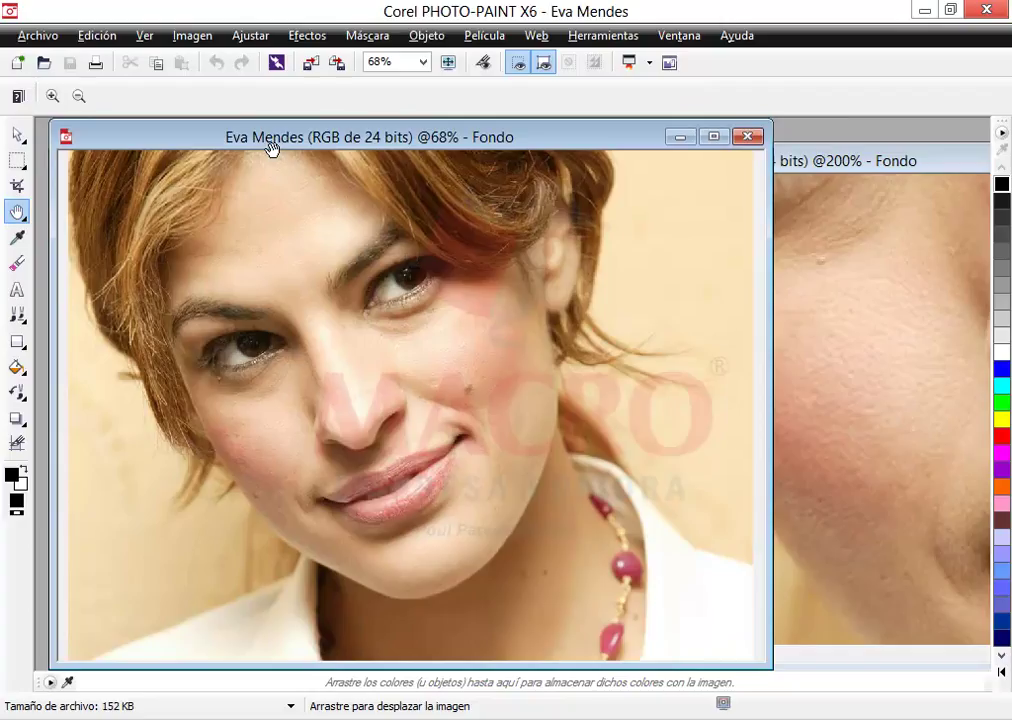
{"action": "scroll", "coordinate": [452, 410], "scroll_direction": "up", "scroll_amount": 2}
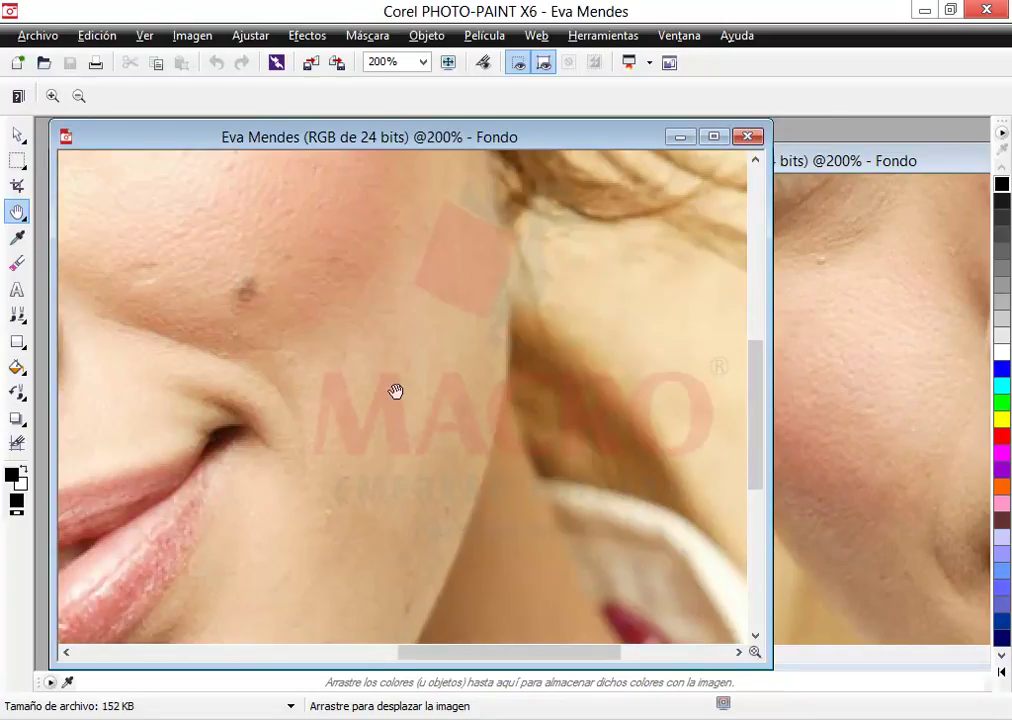
{"action": "scroll", "coordinate": [318, 343], "scroll_direction": "up", "scroll_amount": 1}
{"action": "left_click_drag", "start_coordinate": [323, 359], "coordinate": [416, 409]}
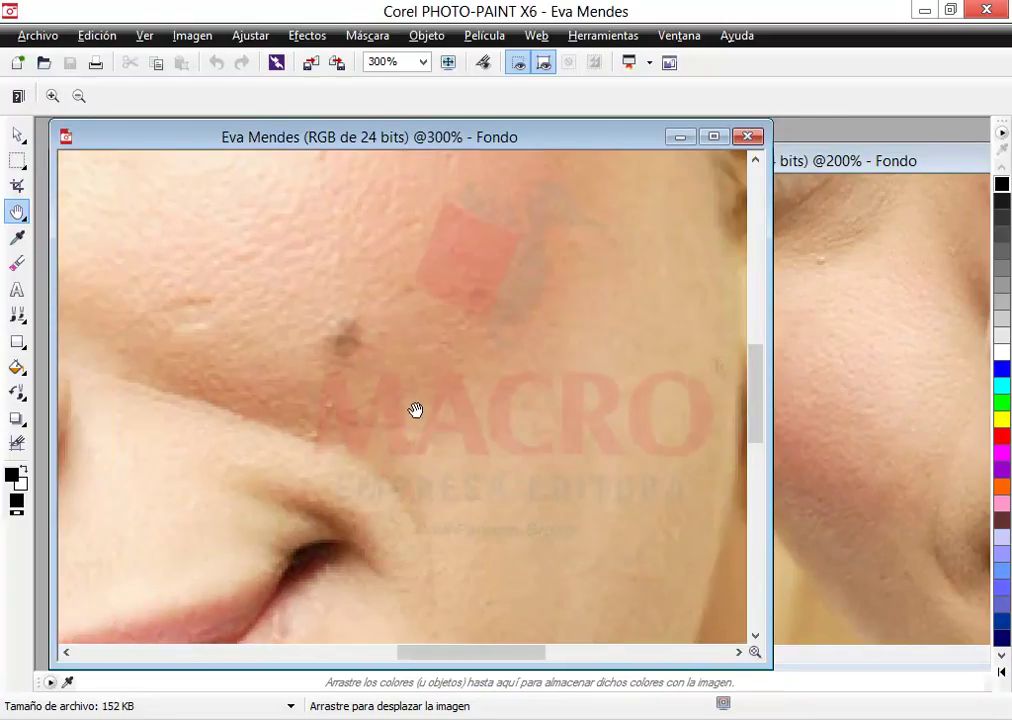
{"action": "left_click", "coordinate": [831, 166]}
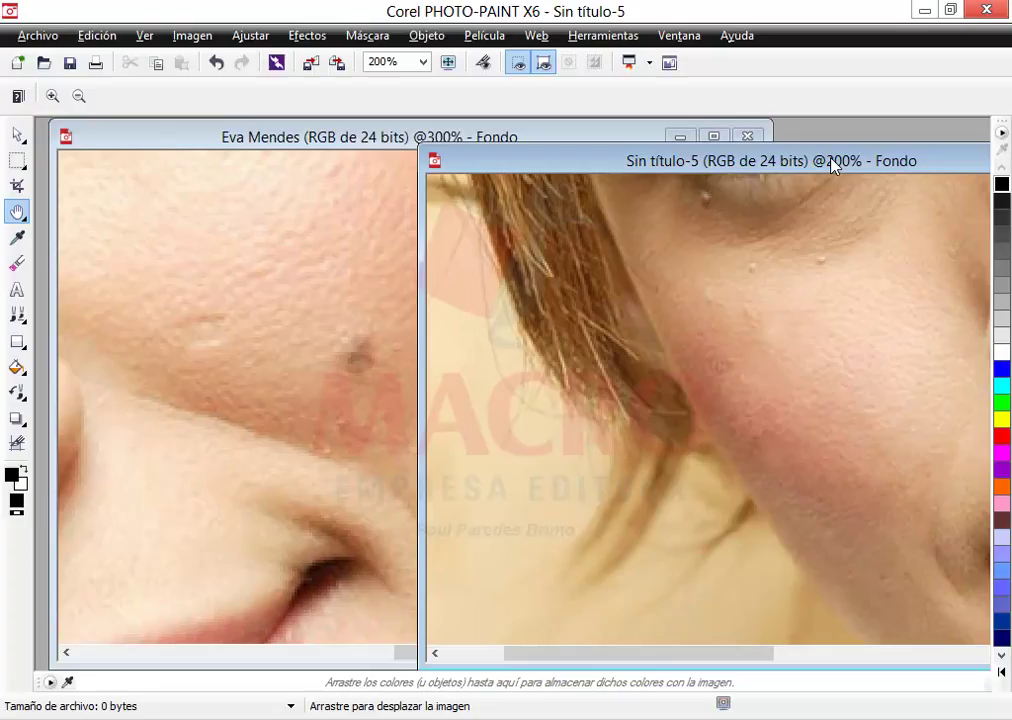
- Examine the retouched copy at 200% magnification, inspecting the skin on both cheeks and around the nose
{"action": "left_click_drag", "start_coordinate": [800, 273], "coordinate": [654, 434]}
{"action": "left_click_drag", "start_coordinate": [813, 413], "coordinate": [685, 465]}
{"action": "left_click_drag", "start_coordinate": [765, 445], "coordinate": [718, 481]}
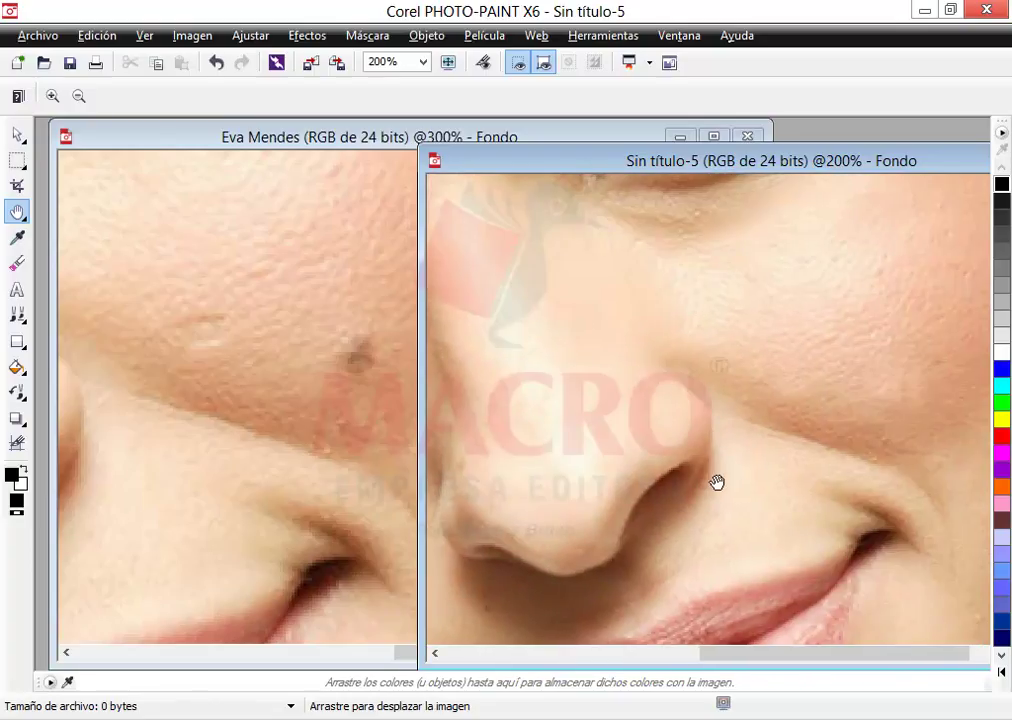
{"action": "left_click_drag", "start_coordinate": [818, 442], "coordinate": [778, 440]}
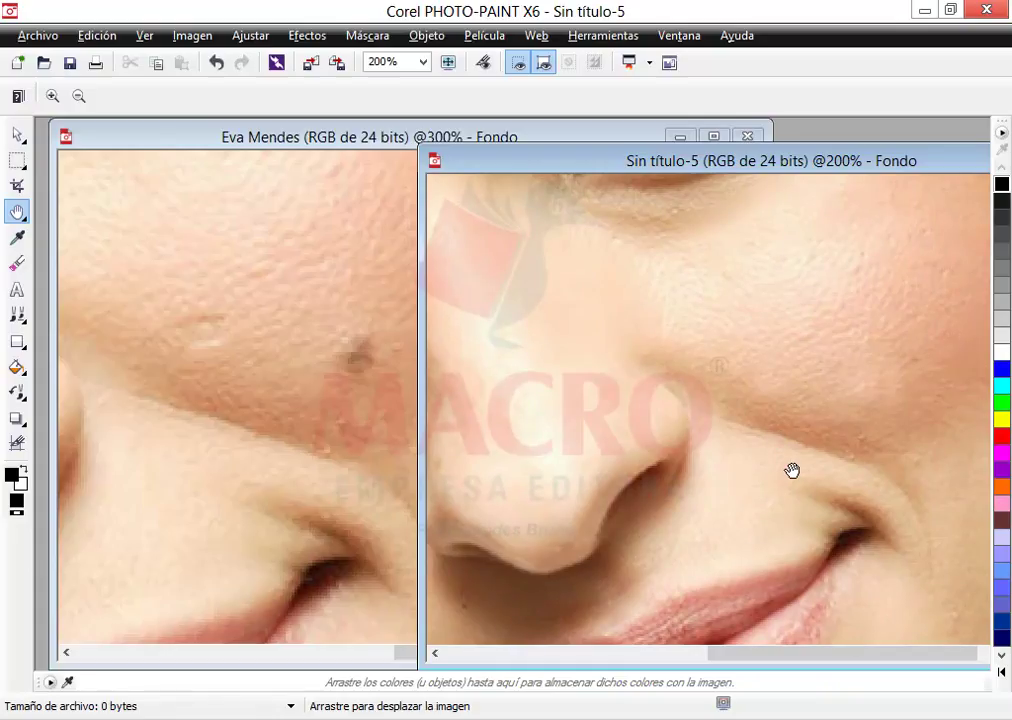
{"action": "left_click_drag", "start_coordinate": [727, 445], "coordinate": [913, 373]}
{"action": "left_click_drag", "start_coordinate": [667, 404], "coordinate": [775, 382]}
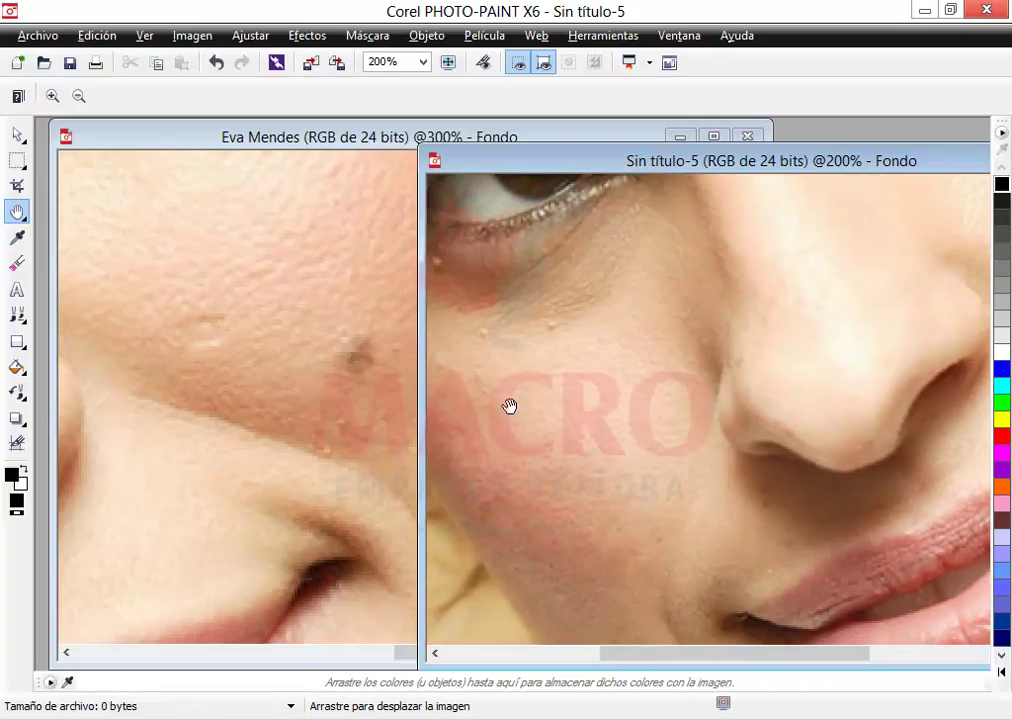
- Bring the original portrait's cheek and eye area into view at 200% and compare it with the retouched copy
{"action": "left_click", "coordinate": [199, 332]}
{"action": "left_click_drag", "start_coordinate": [199, 332], "coordinate": [301, 340]}
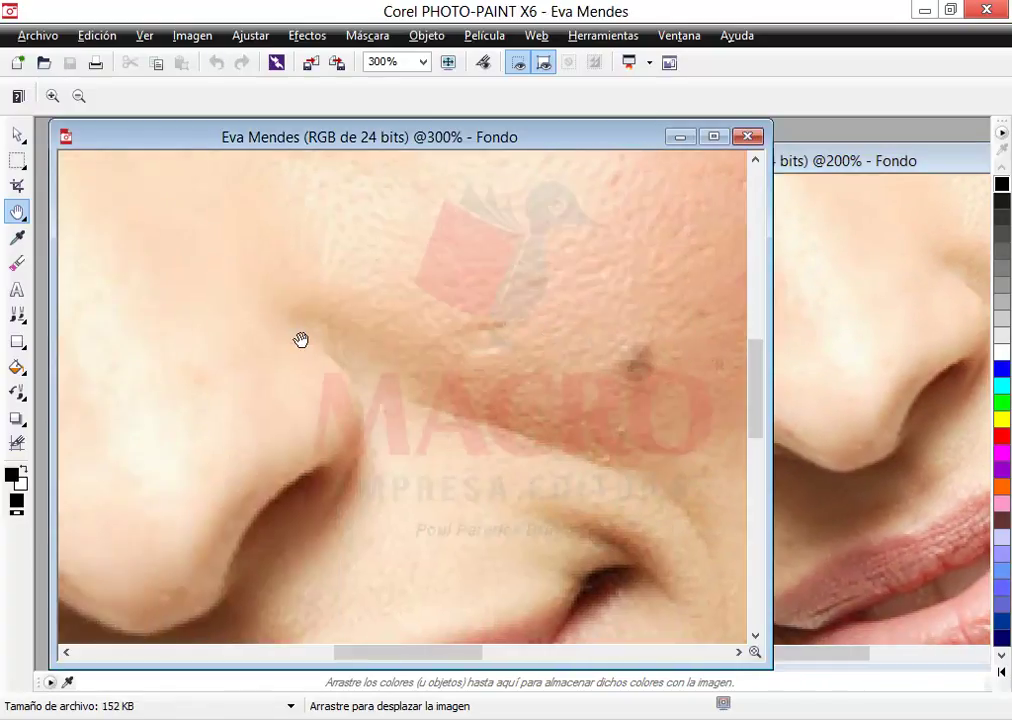
{"action": "left_click_drag", "start_coordinate": [386, 350], "coordinate": [468, 350]}
{"action": "scroll", "coordinate": [382, 357], "scroll_direction": "down", "scroll_amount": 1}
{"action": "left_click_drag", "start_coordinate": [335, 365], "coordinate": [486, 346]}
{"action": "left_click", "coordinate": [865, 164]}
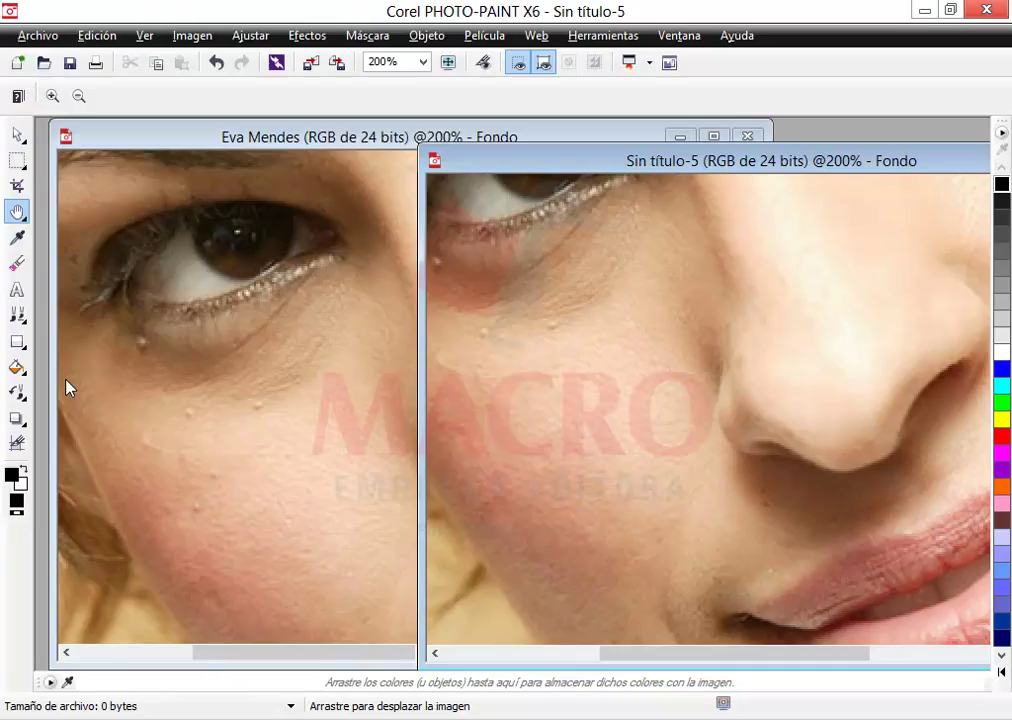
- Move the retouched copy's window over the original and compare the whole face in both images at 100% magnification
{"action": "left_click_drag", "start_coordinate": [646, 166], "coordinate": [390, 155]}
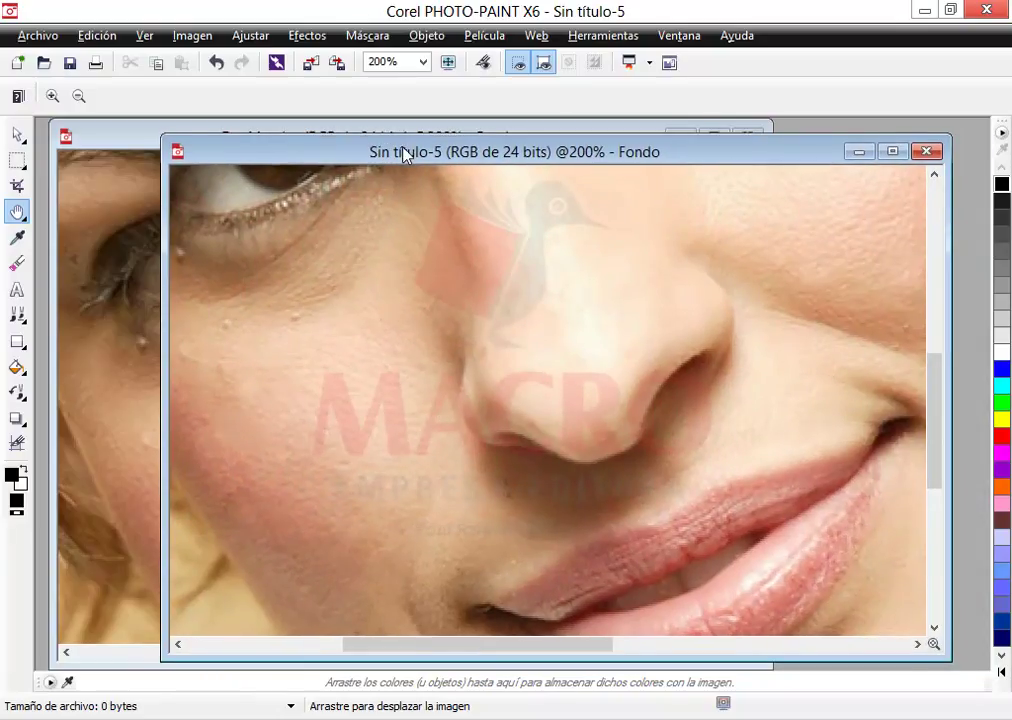
{"action": "key", "text": "F3"}
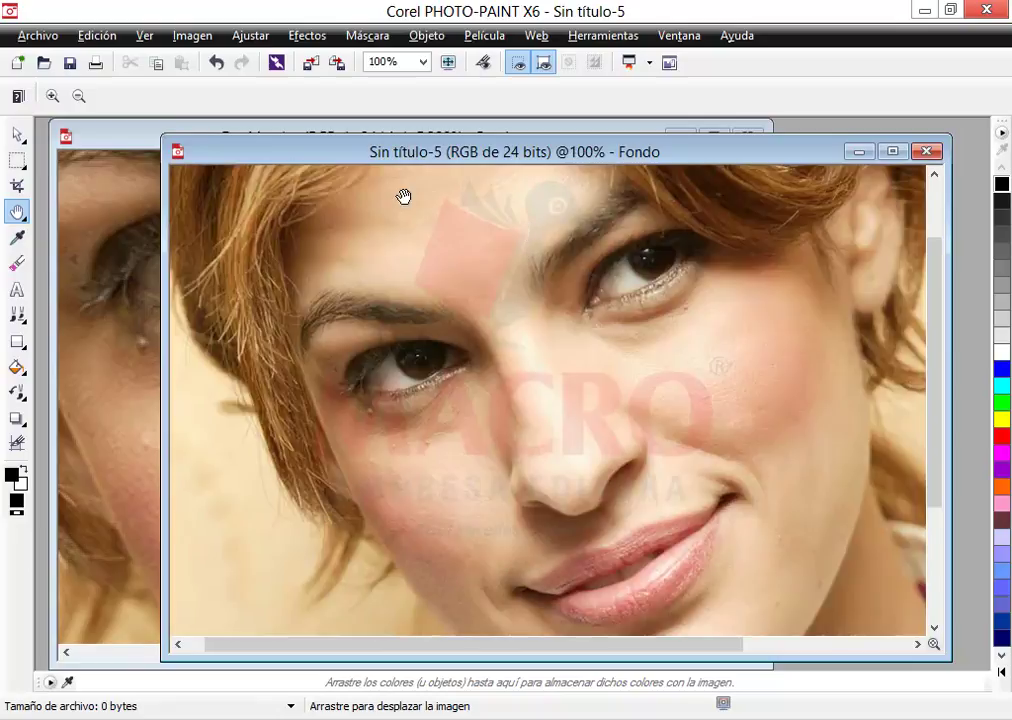
{"action": "left_click", "coordinate": [92, 140]}
{"action": "key", "text": "F3"}
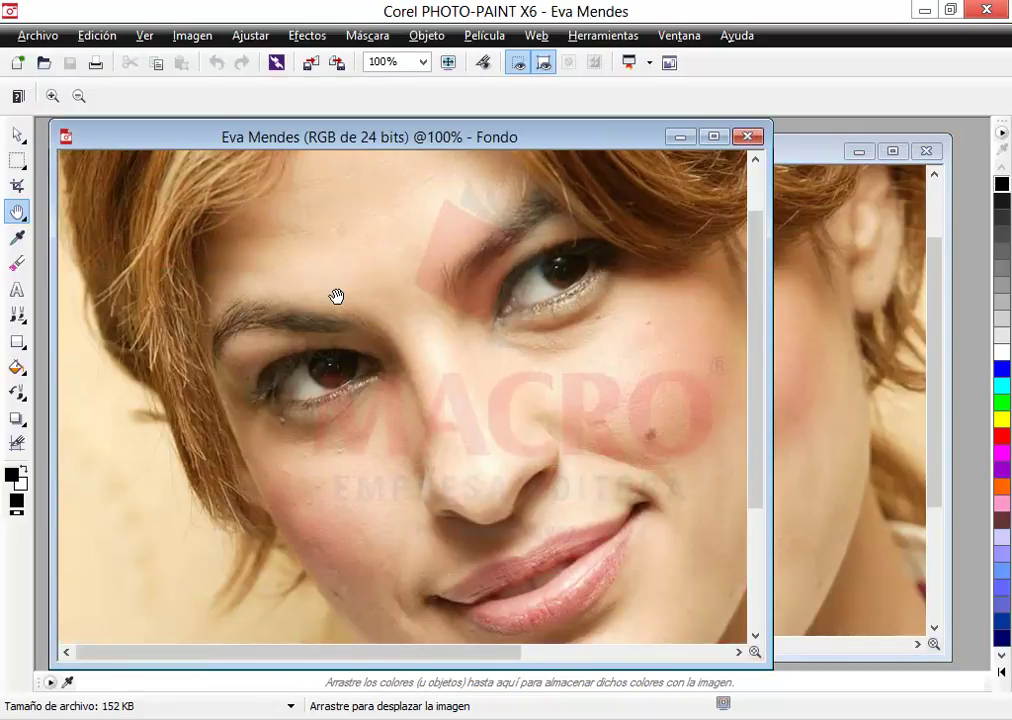